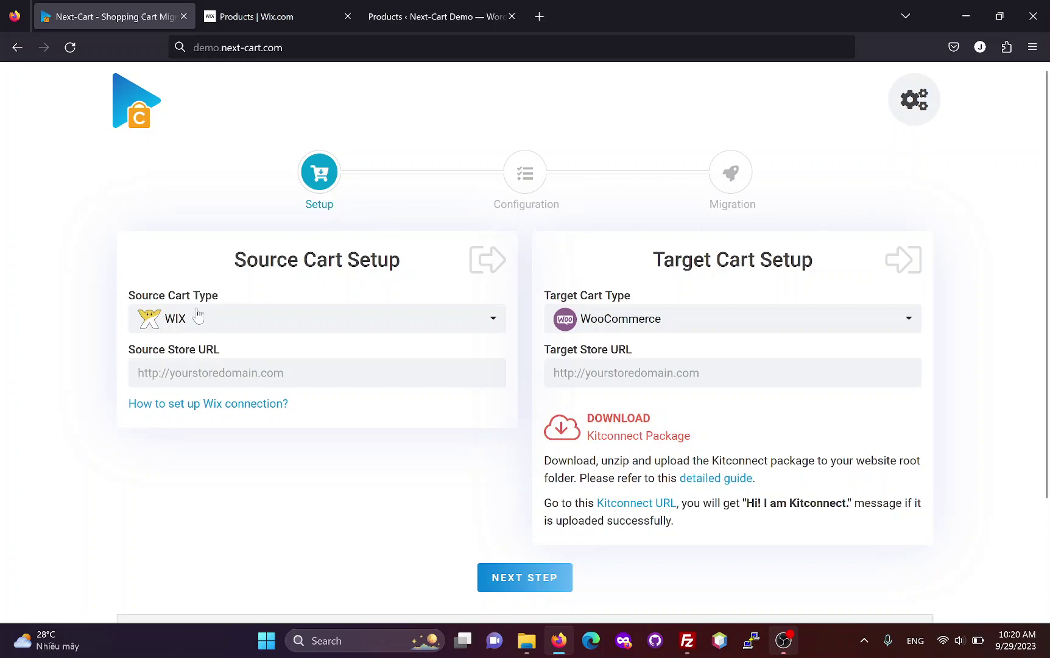
Open the guide on setting up the Wix connection and select the support e-mail address in its instructions
left_click(419, 366)
left_click(211, 405)
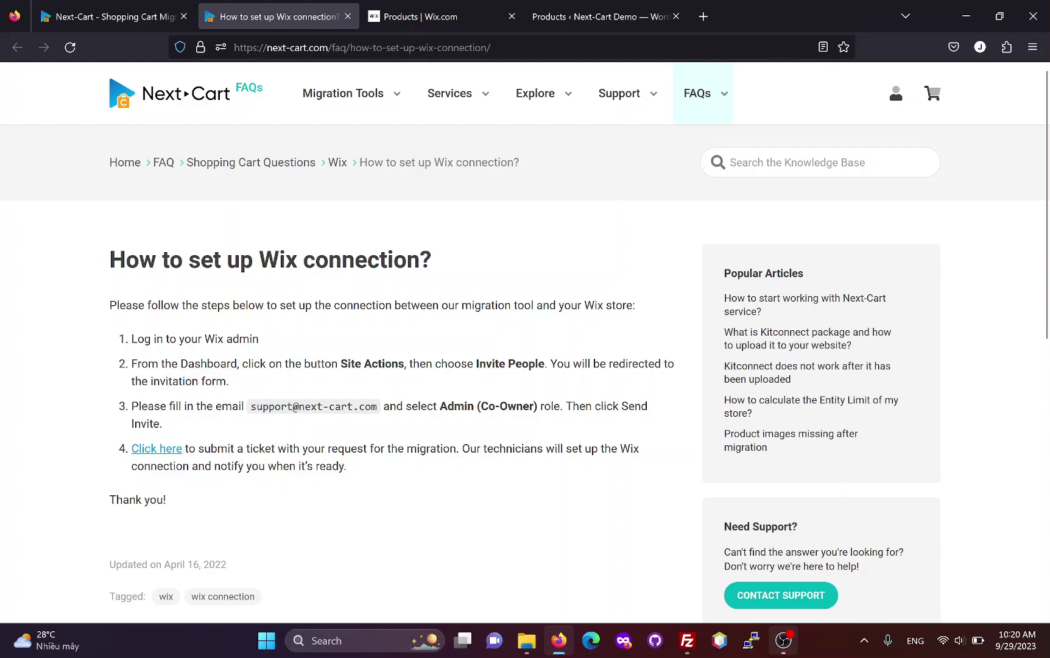
left_click_drag(250, 407, 372, 406)
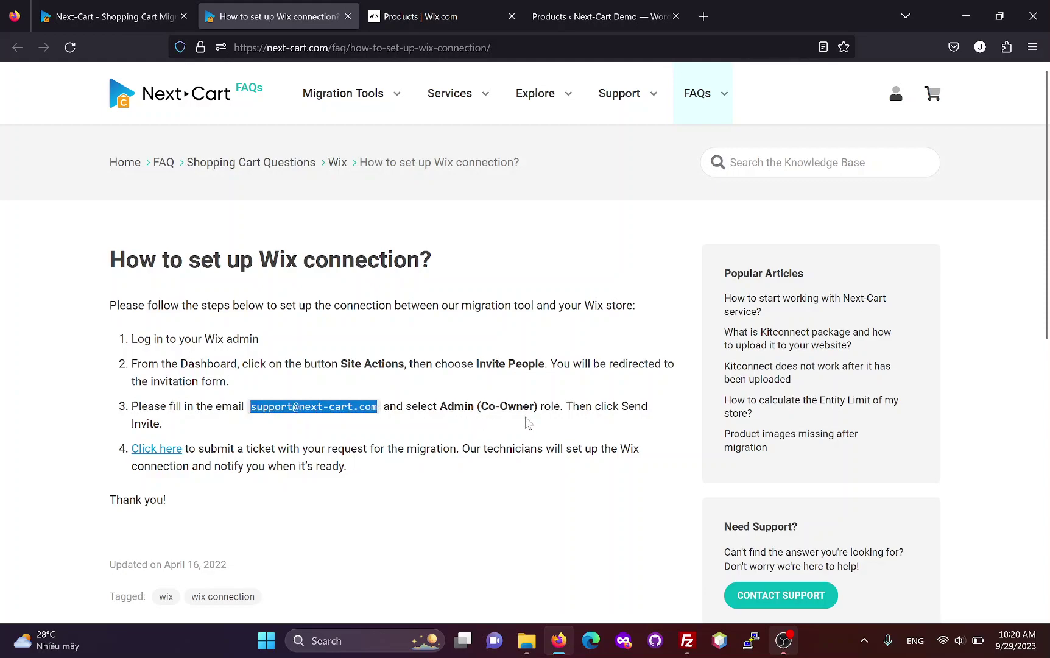
Go to the home page of the Wix dashboard and open the form for inviting people to the site
left_click(443, 22)
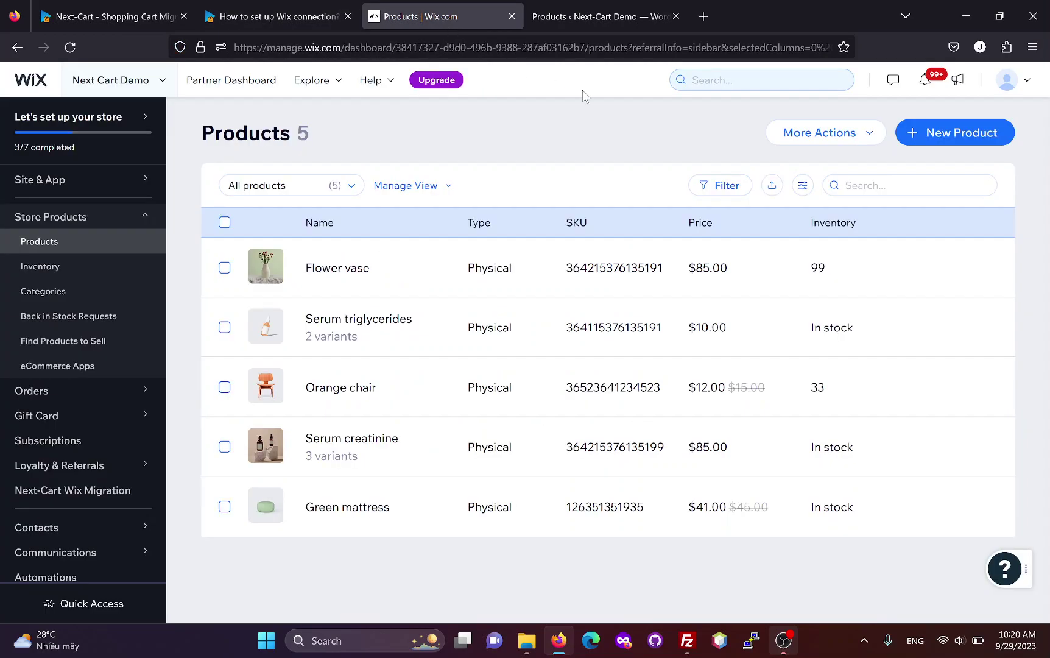
scroll(36, 183, "up", 1)
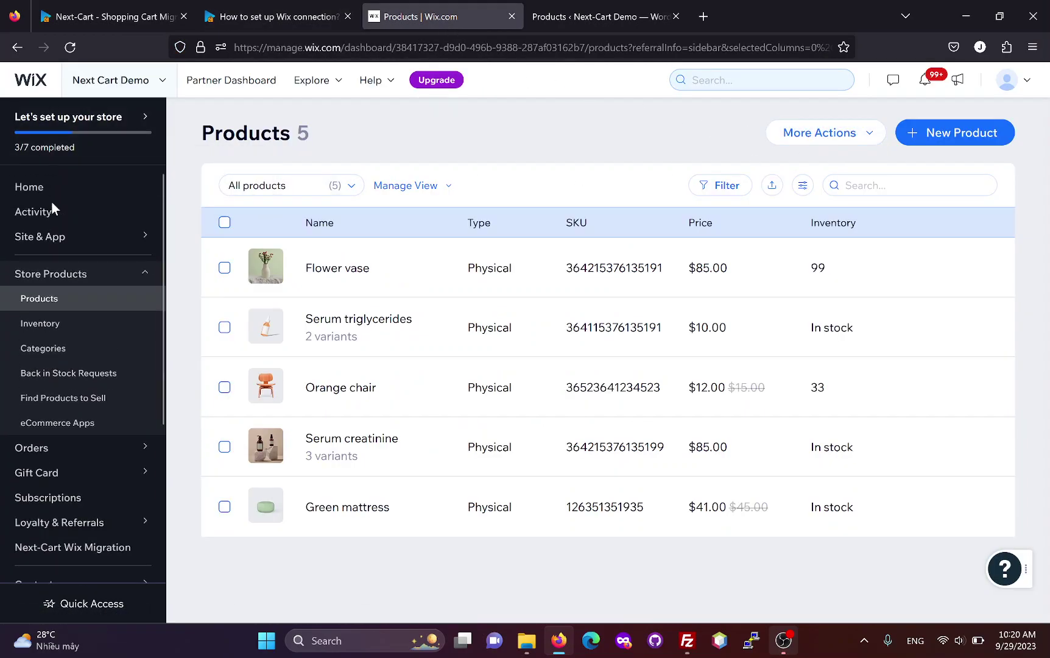
left_click(39, 193)
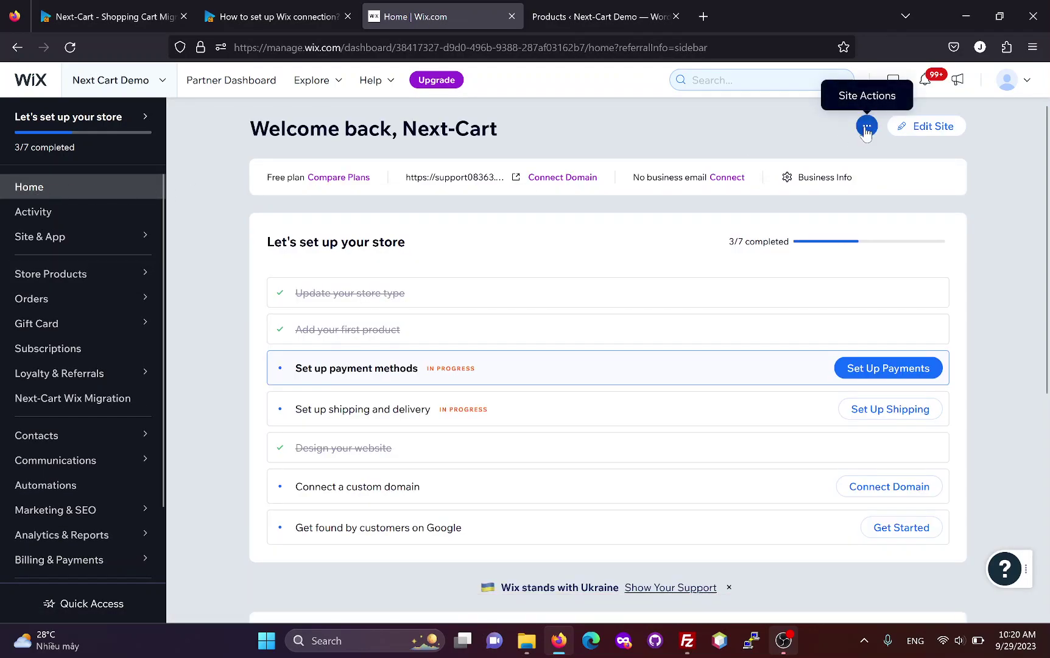
left_click(867, 127)
left_click(869, 279)
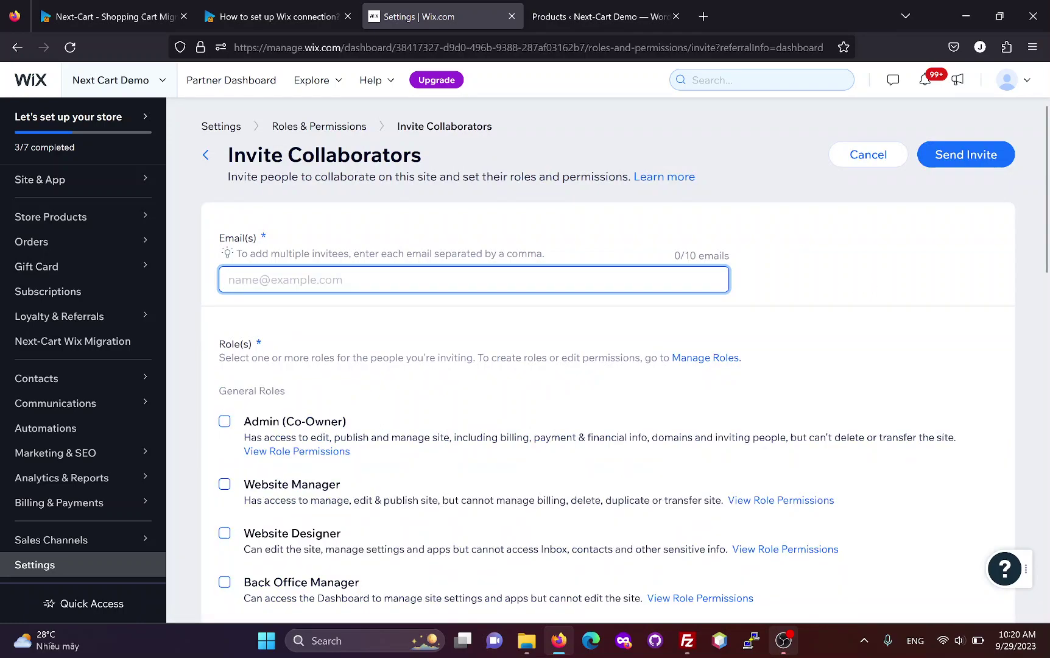
Copy the support e-mail from the connection guide into the Wix invitation and assign the Admin (Co-Owner) role
left_click(274, 16)
right_click(328, 404)
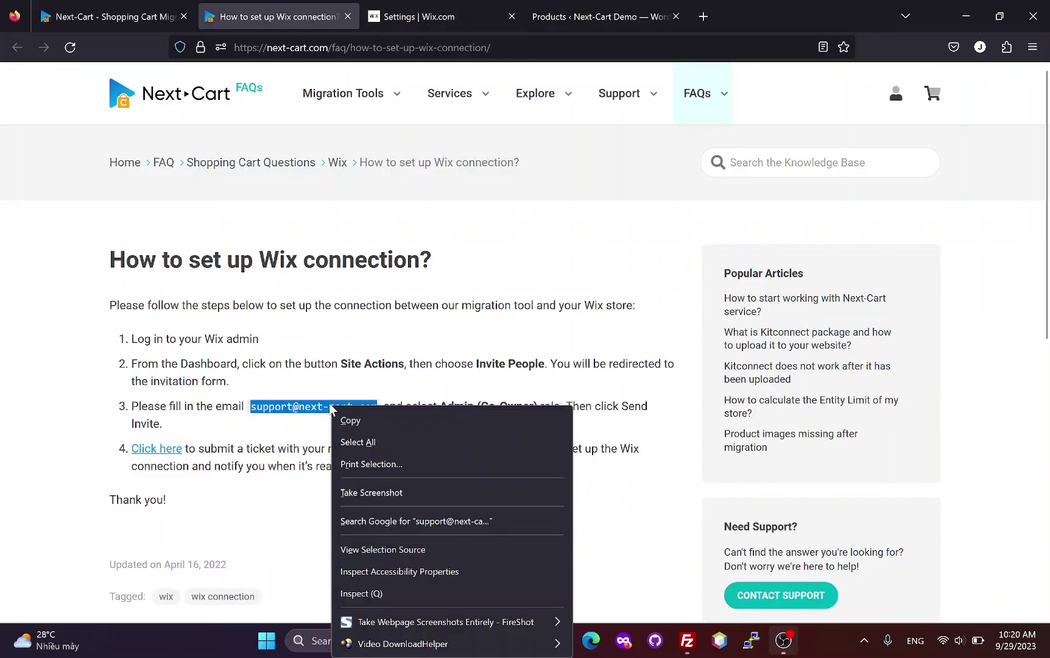
left_click(335, 424)
left_click(432, 18)
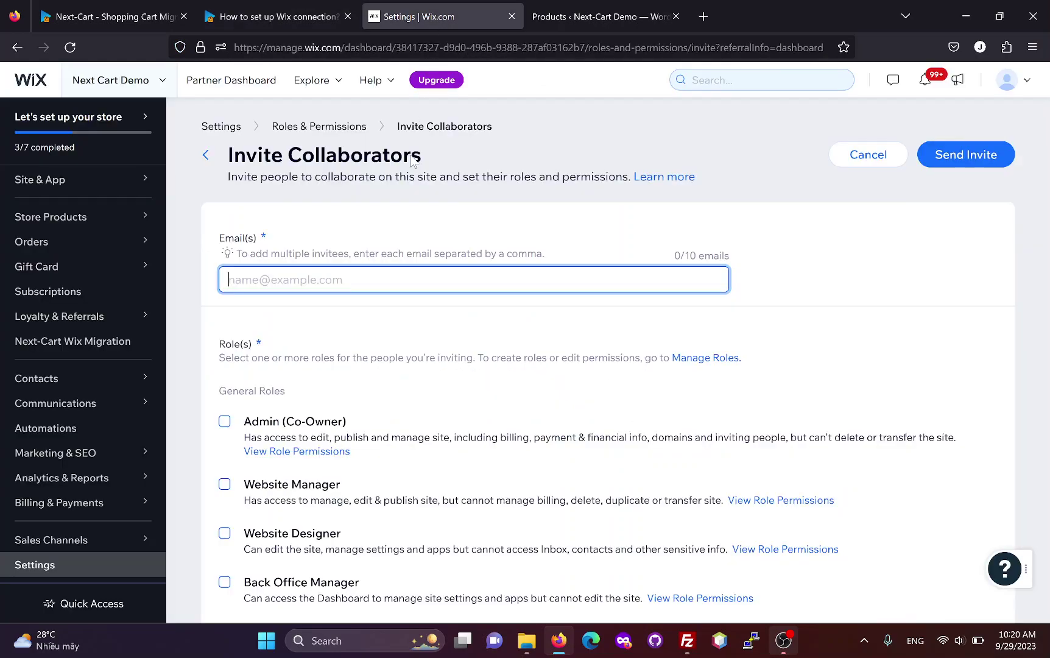
key("ctrl+v")
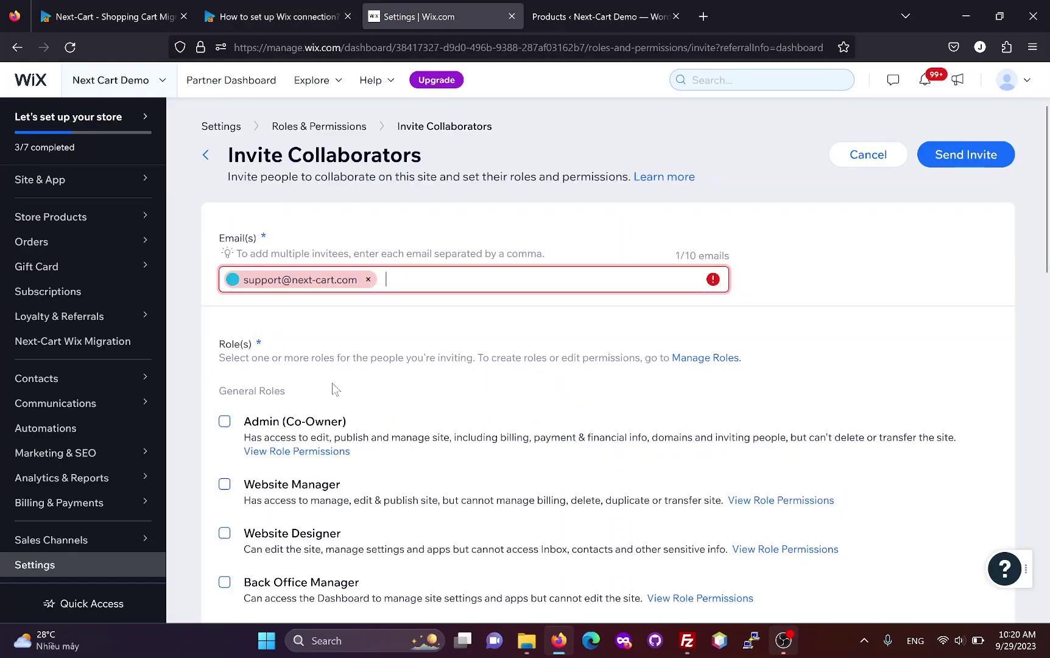
left_click(228, 425)
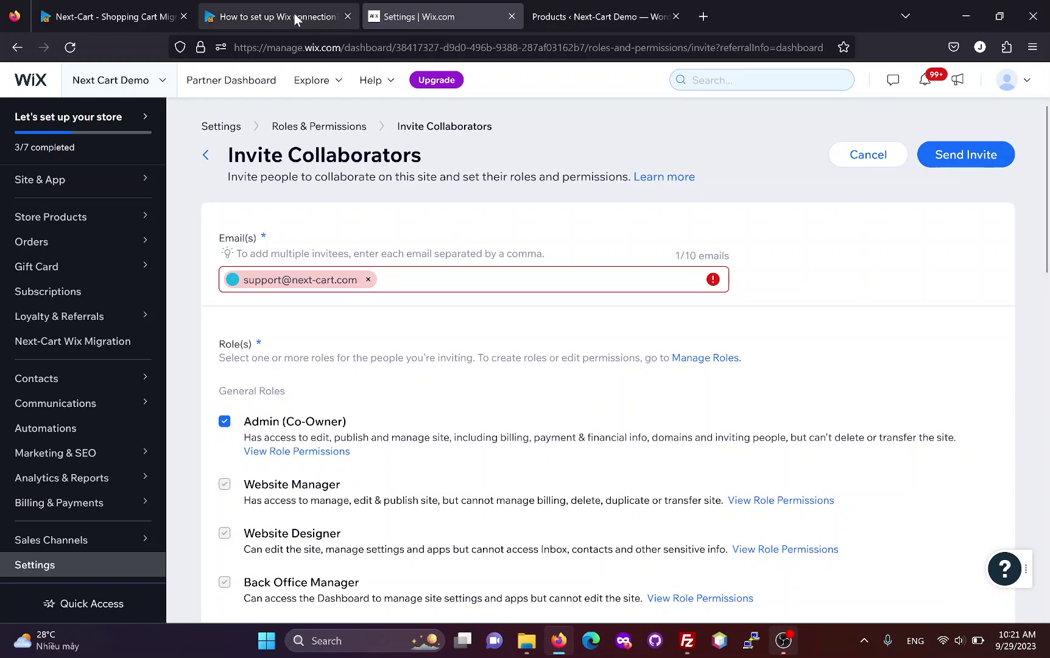
left_click(274, 16)
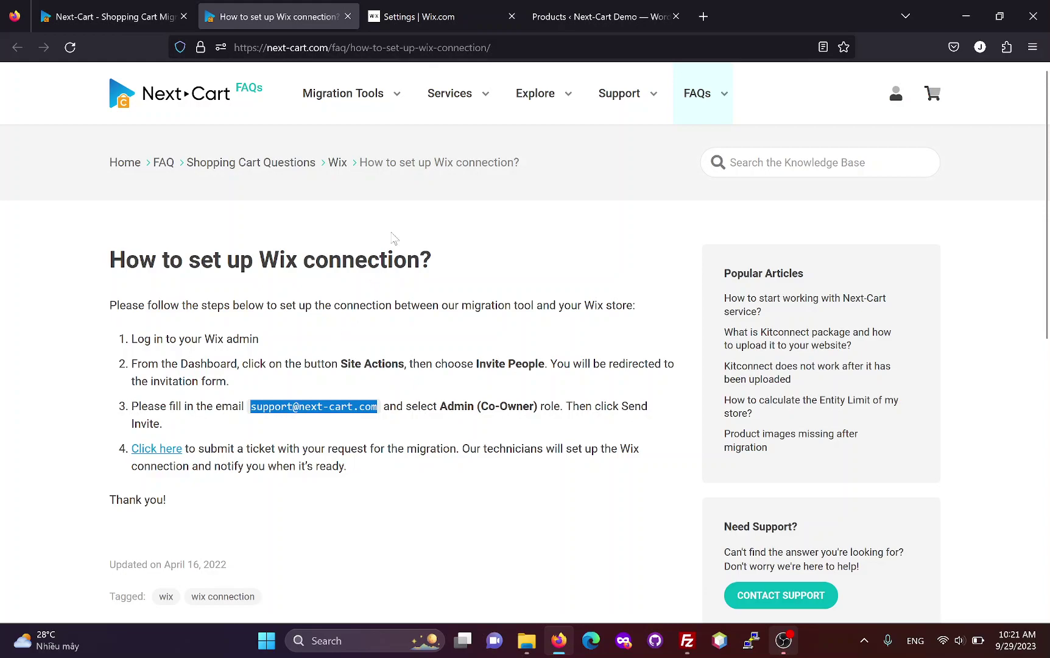
left_click(428, 15)
mouse_move(124, 182)
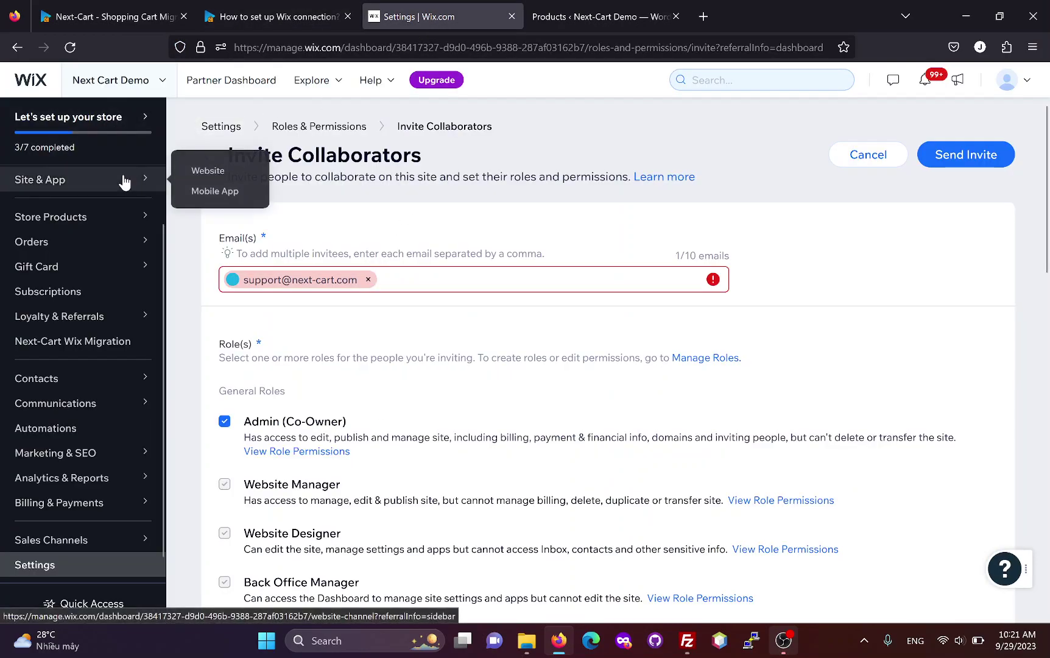
left_click(208, 172)
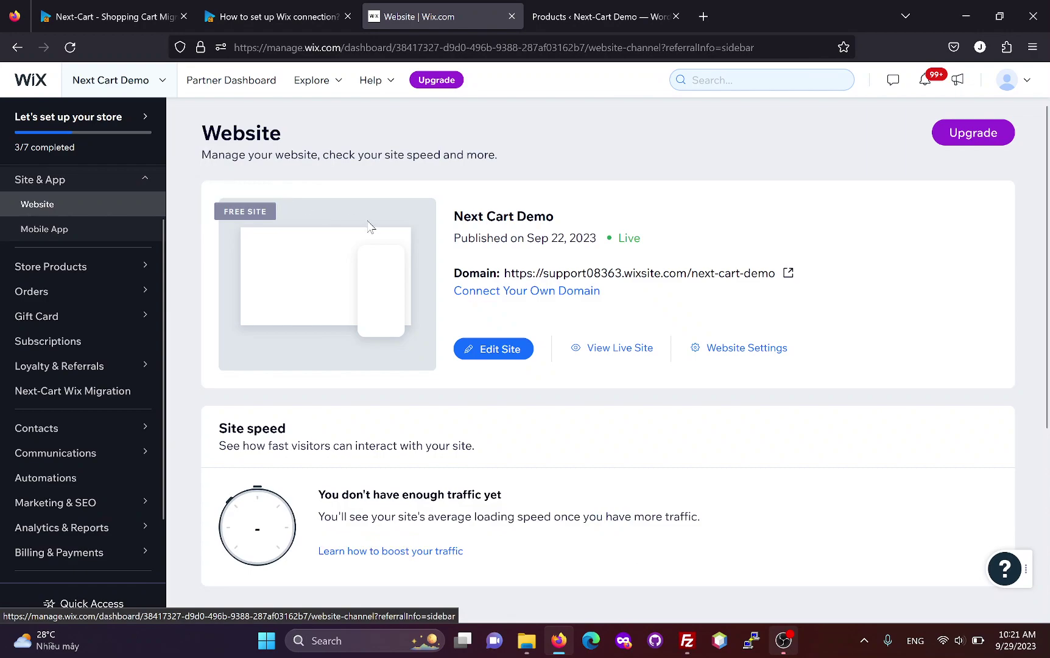
right_click(649, 277)
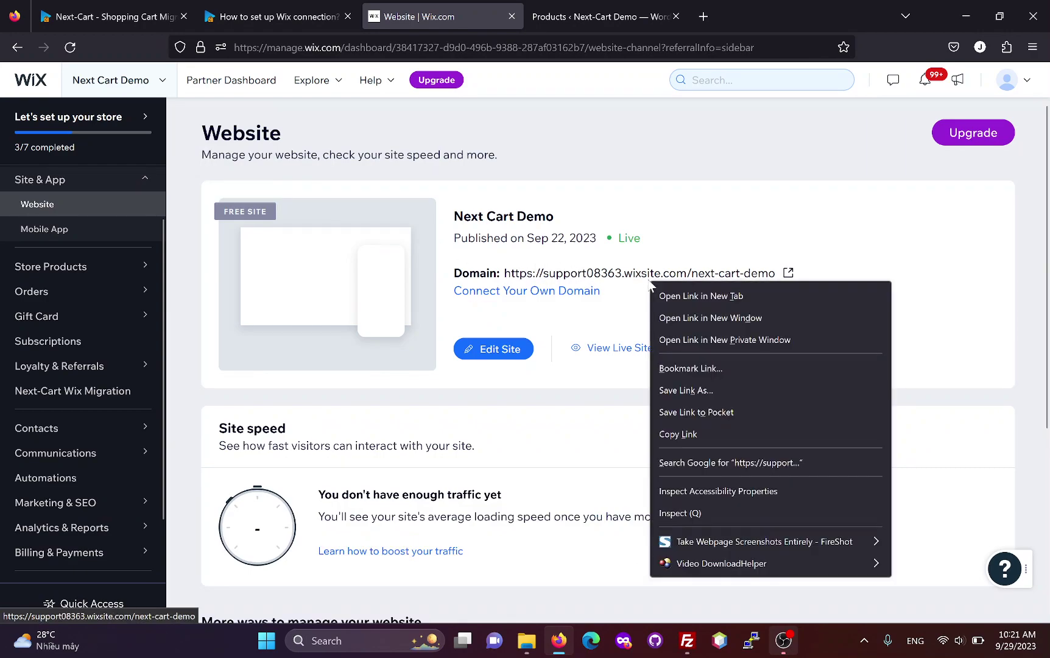
left_click(702, 434)
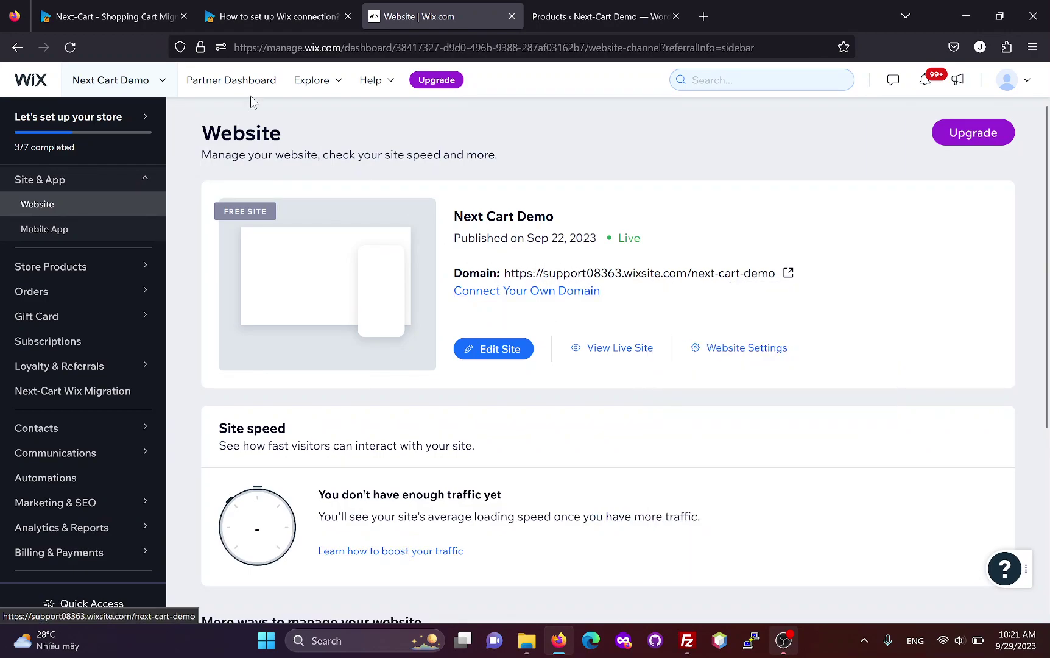
left_click(109, 17)
left_click(317, 372)
key("ctrl+v")
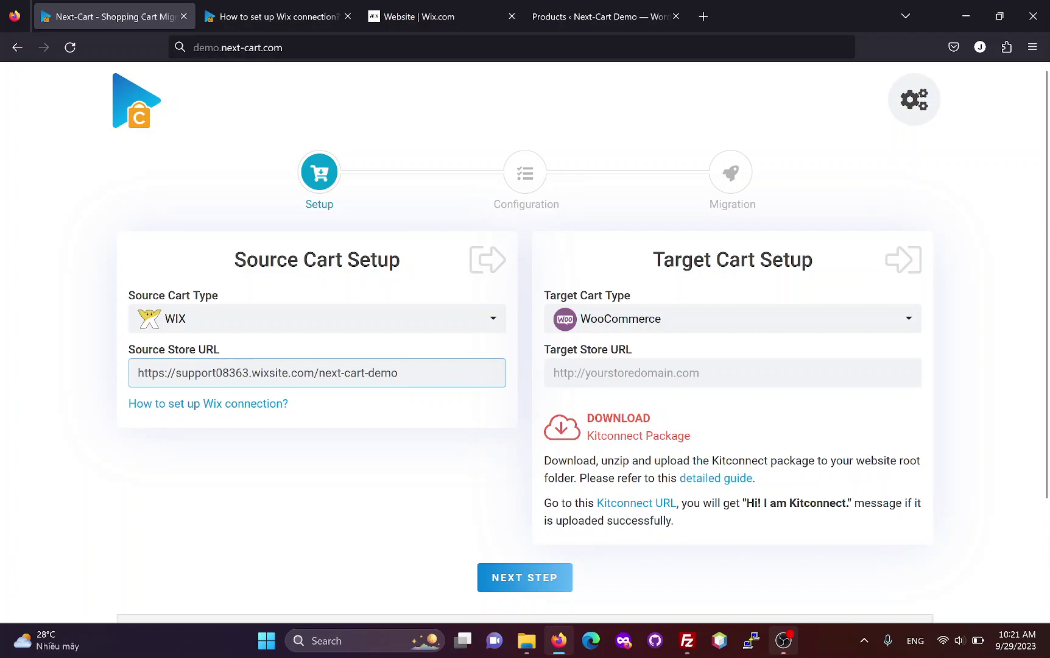
left_click(670, 373)
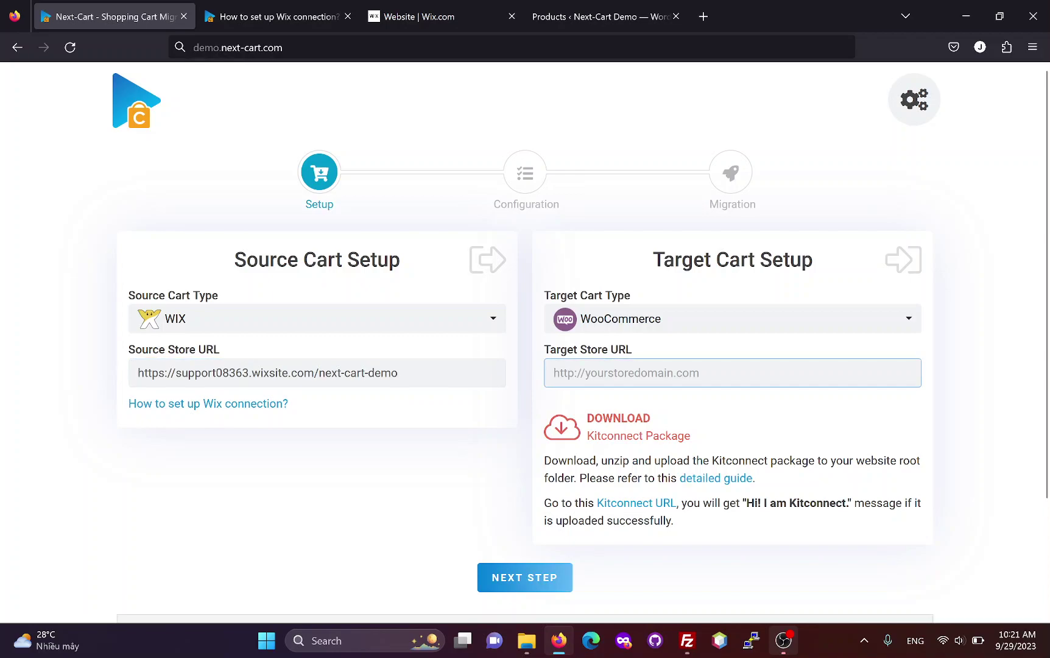
left_click(605, 16)
mouse_move(77, 75)
left_click(66, 106)
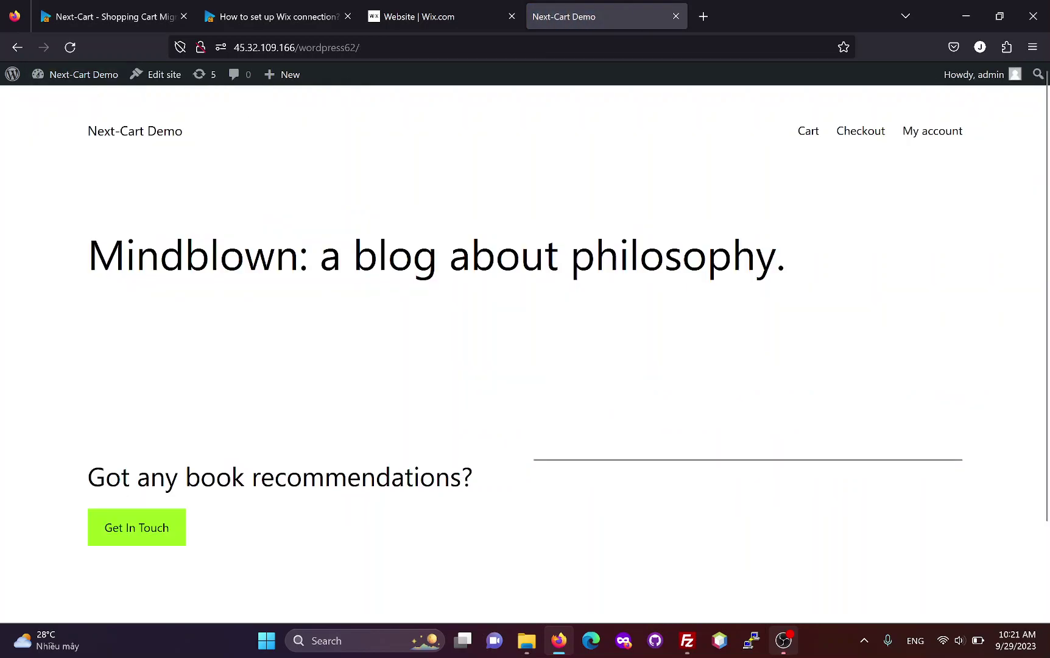
left_click(243, 47)
left_click(131, 16)
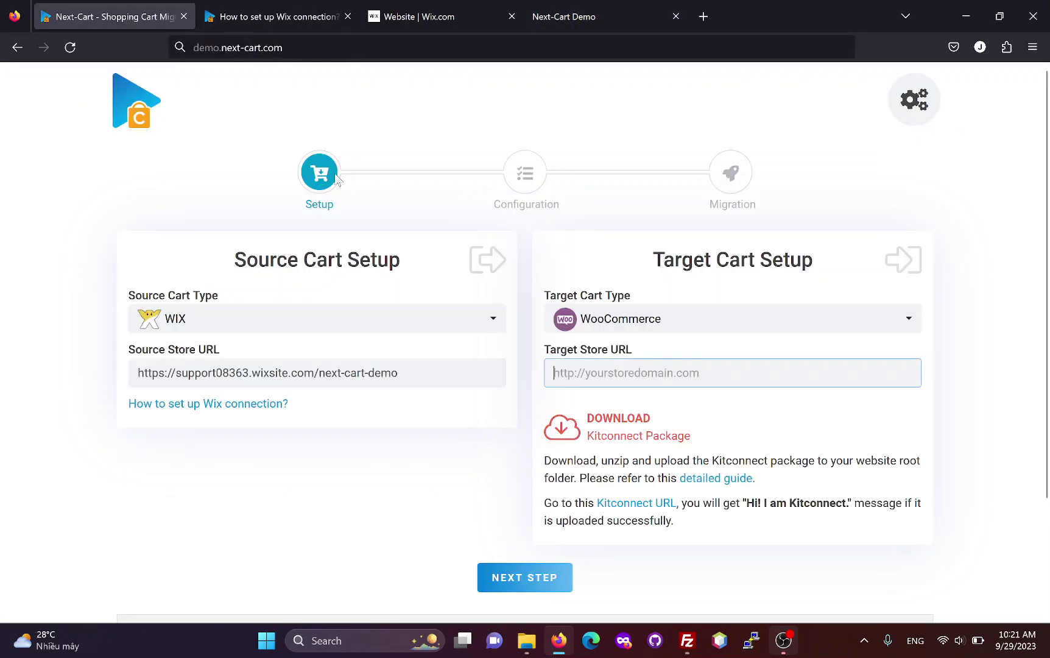
key("ctrl+v")
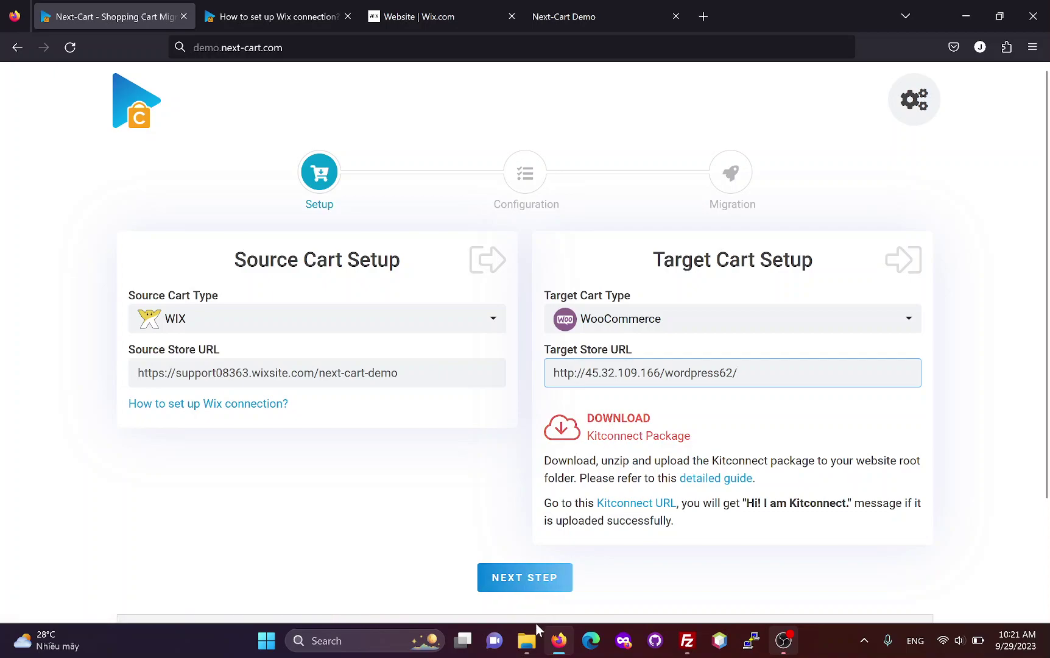
Switch to File Explorer, extract the kitconnect archive in Downloads, and look inside the extracted kitconnect_d5a04917 folder
left_click(528, 643)
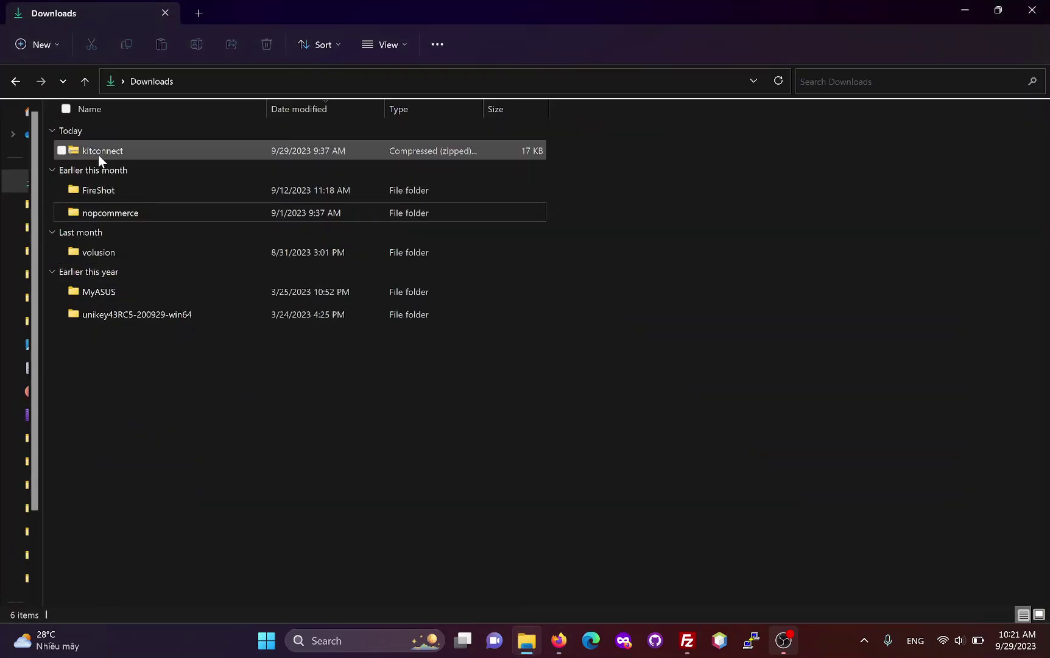
right_click(98, 155)
left_click(176, 302)
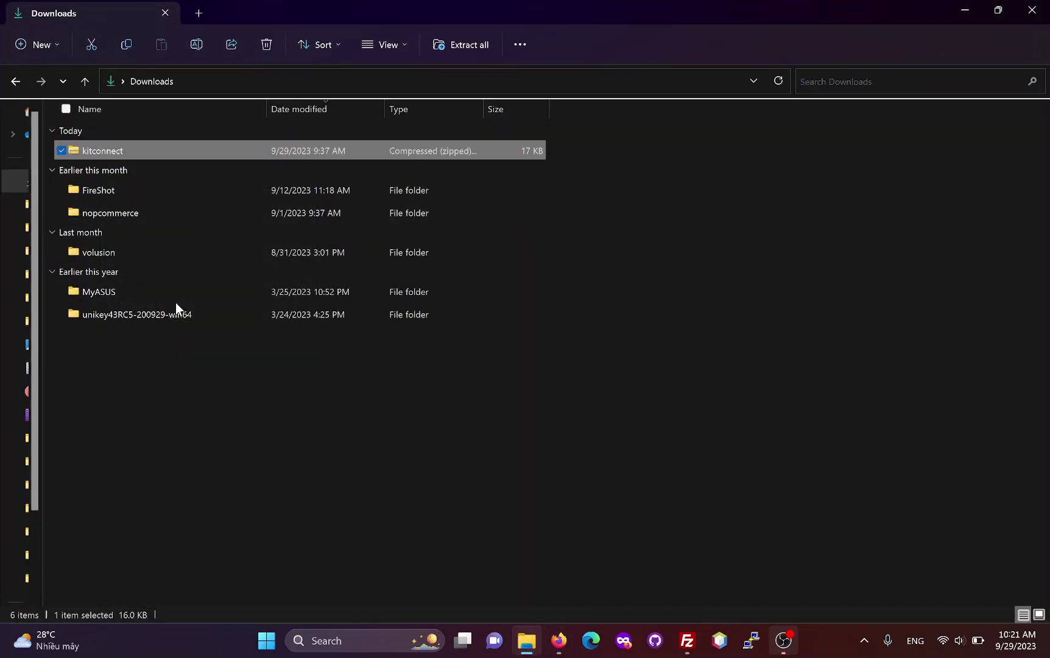
left_click(642, 467)
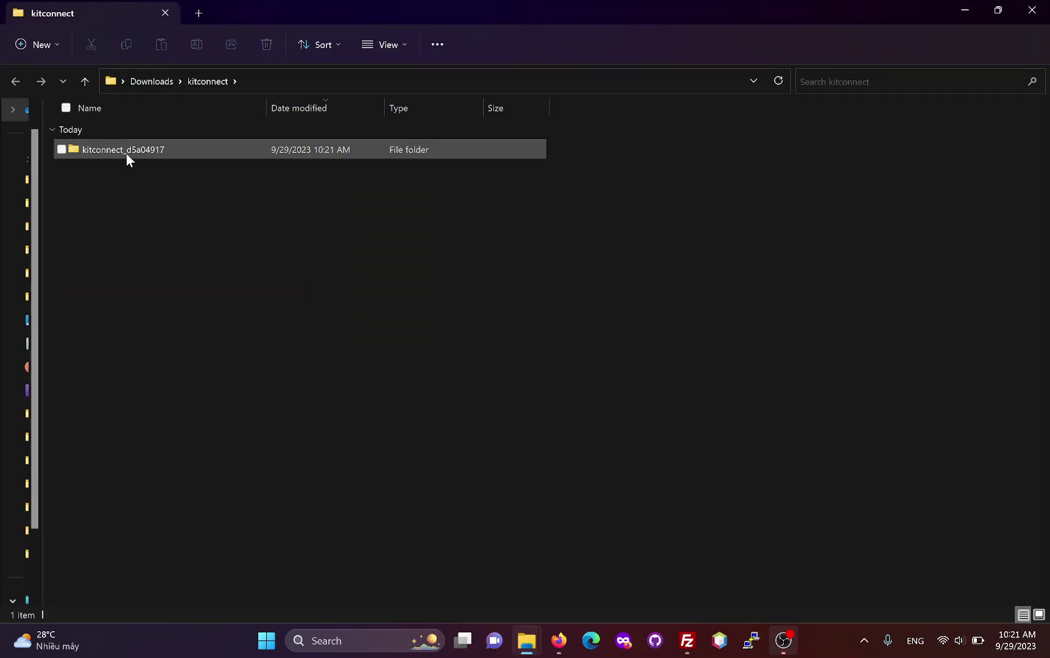
double_click(125, 153)
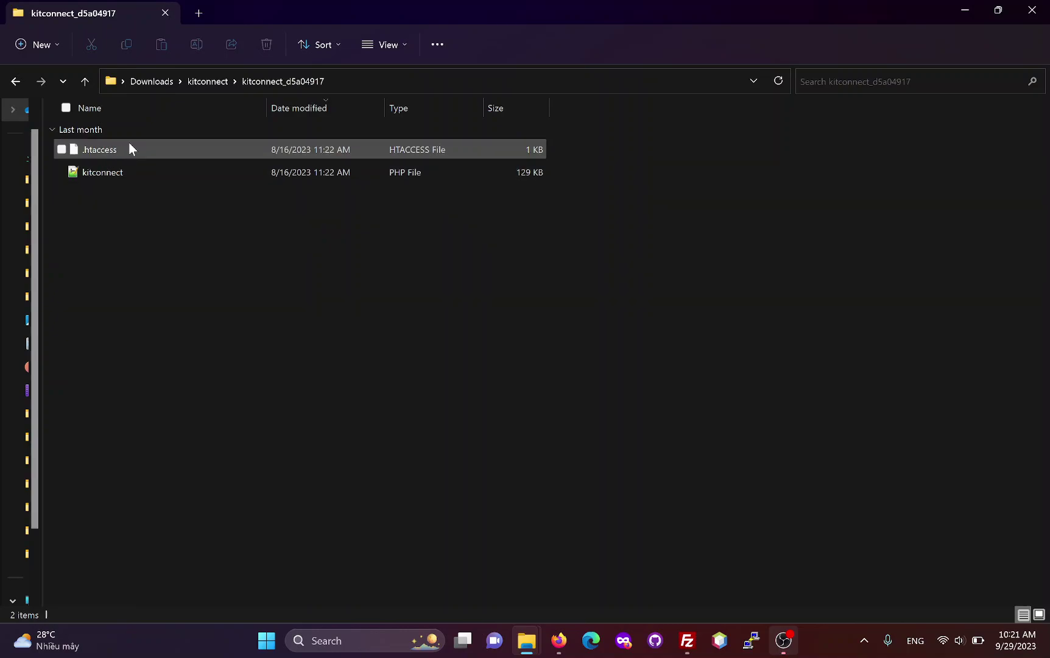
left_click(208, 83)
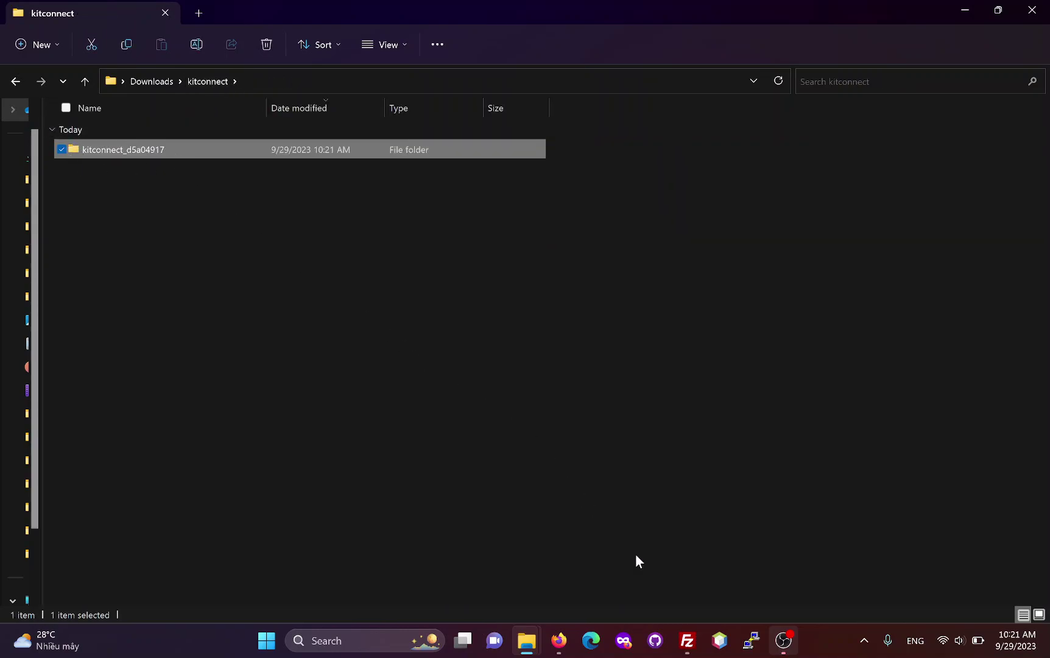
Upload the kitconnect_d5a04917 folder to the store root /var/www/html/wordpress62 with FileZilla
left_click(687, 640)
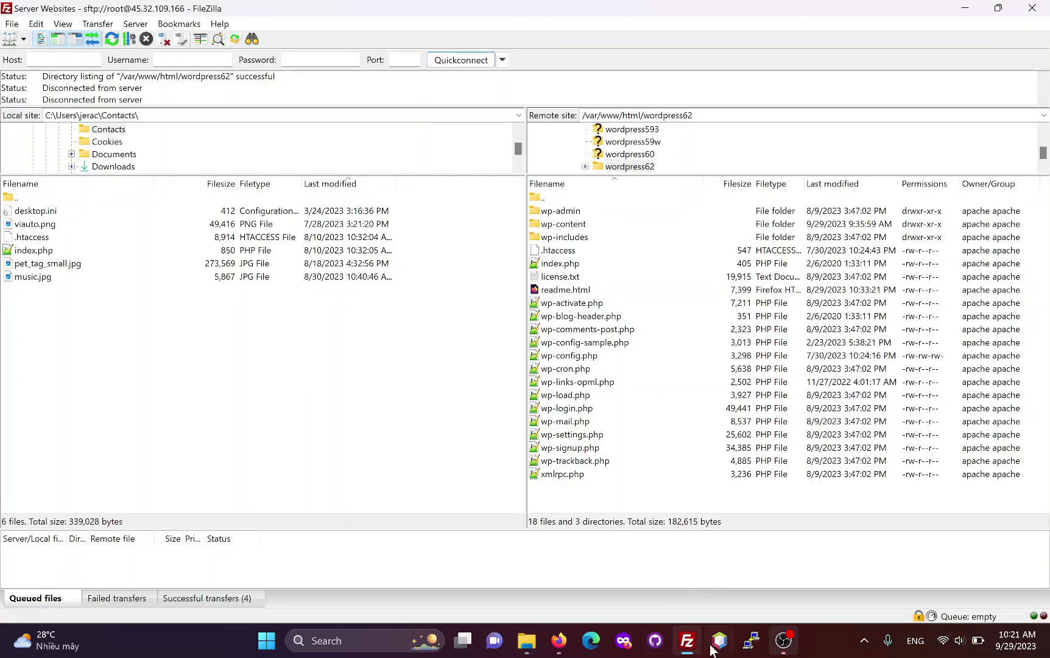
mouse_move(686, 648)
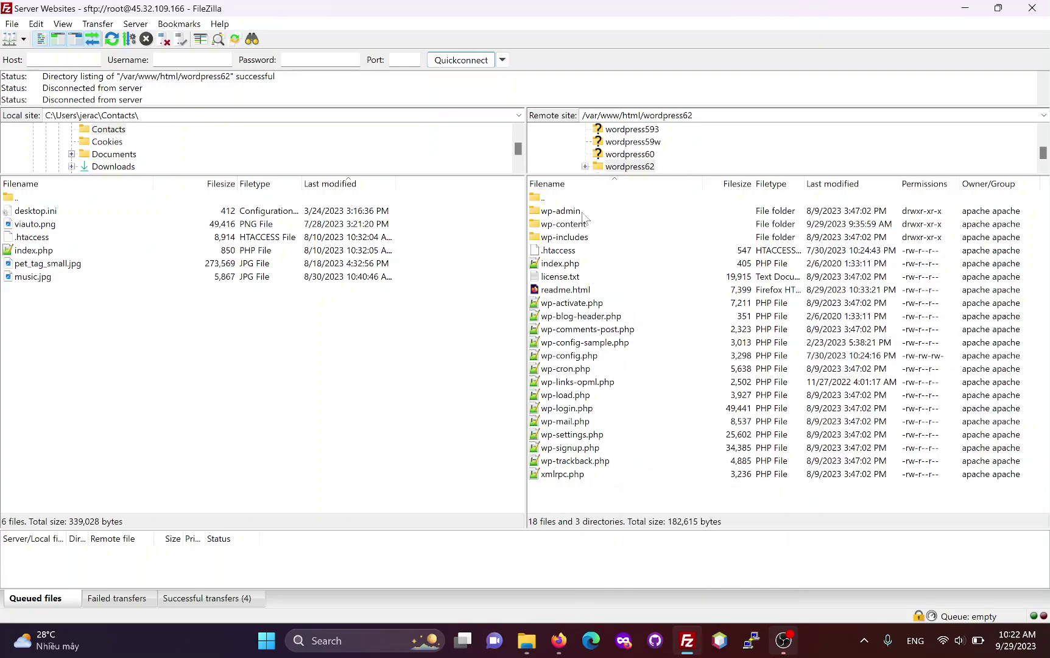
left_click(573, 265)
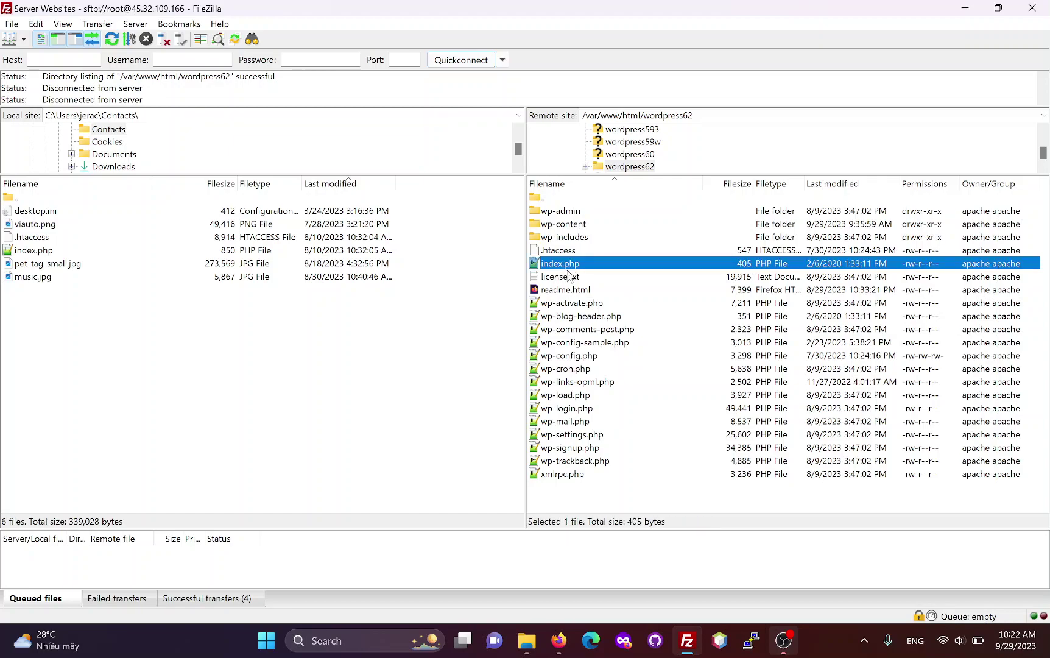
mouse_move(526, 640)
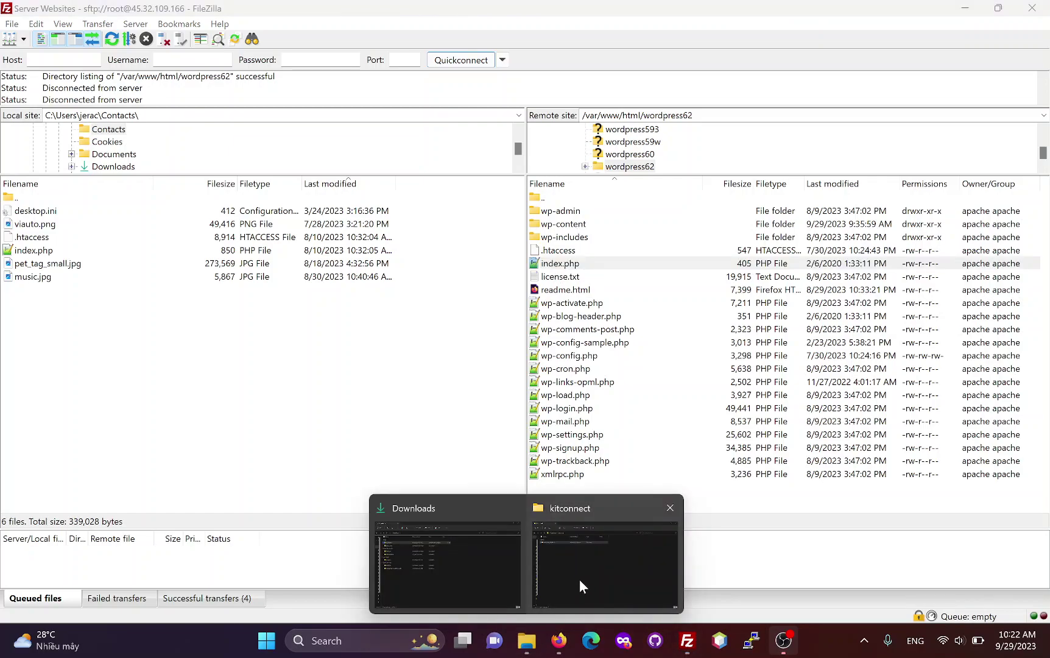
left_click(581, 577)
left_click_drag(121, 152, 672, 371)
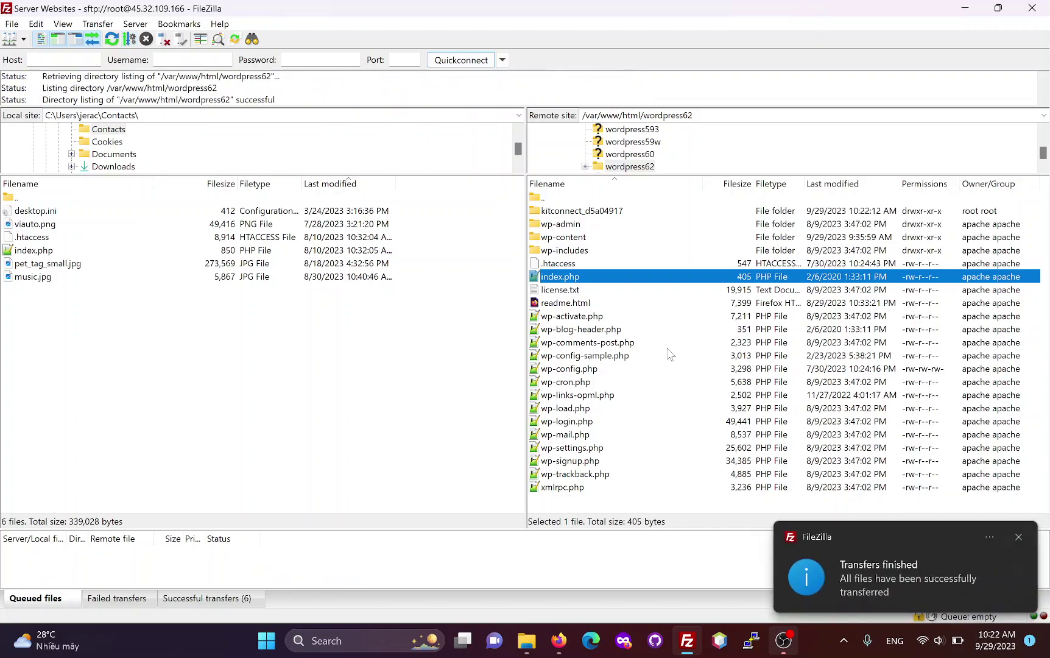
left_click(610, 216)
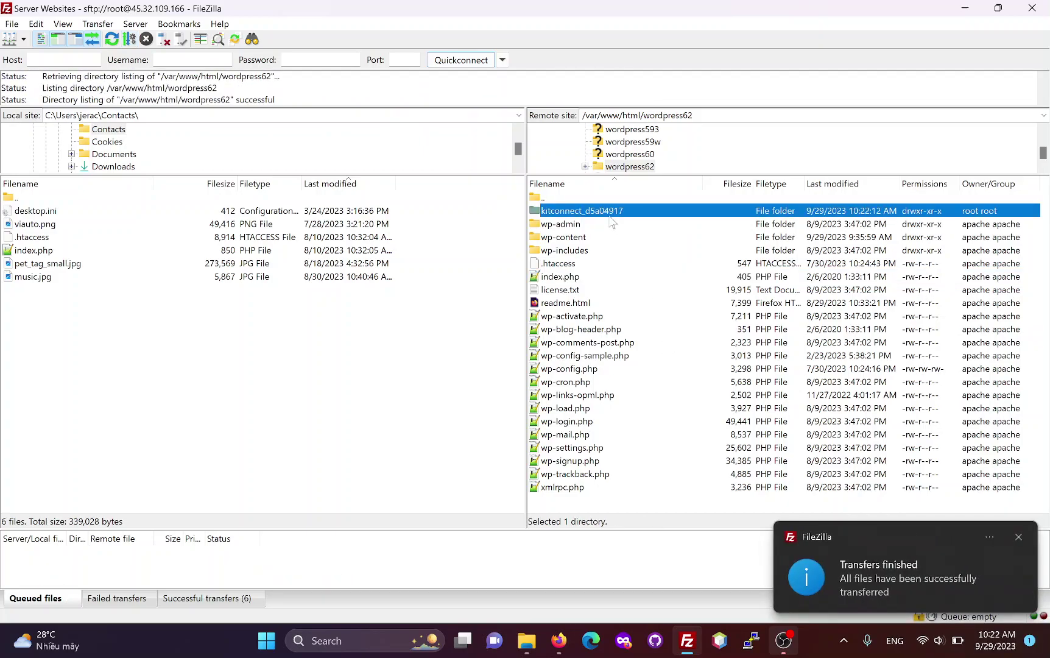
Return to Firefox, check the Kitconnect URL of the target store, and proceed to the migration's Configuration stage
left_click(558, 640)
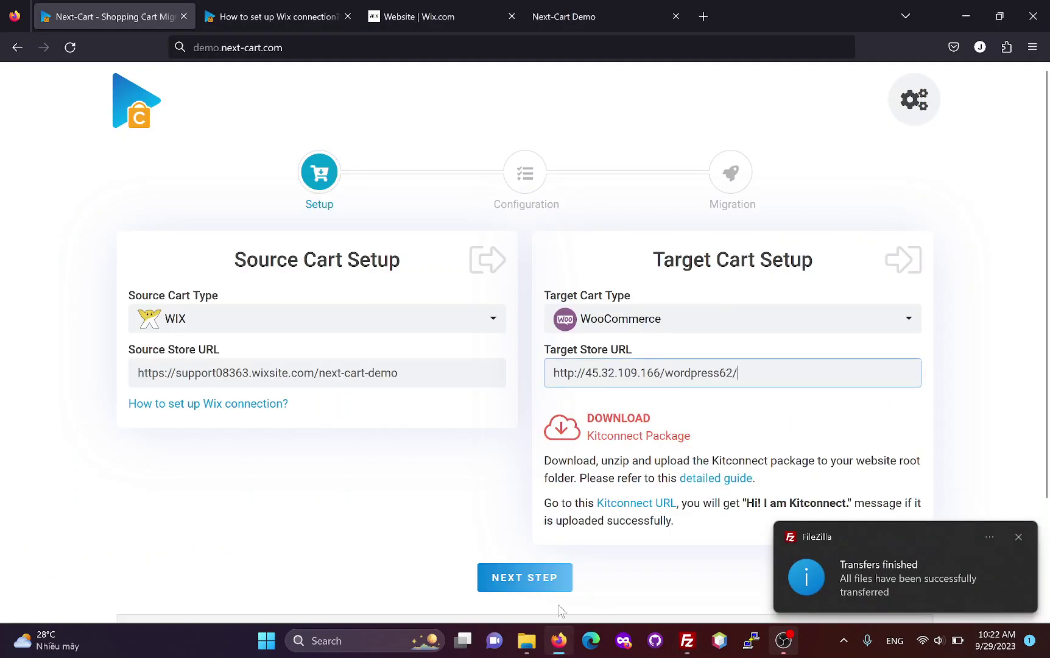
left_click(633, 507)
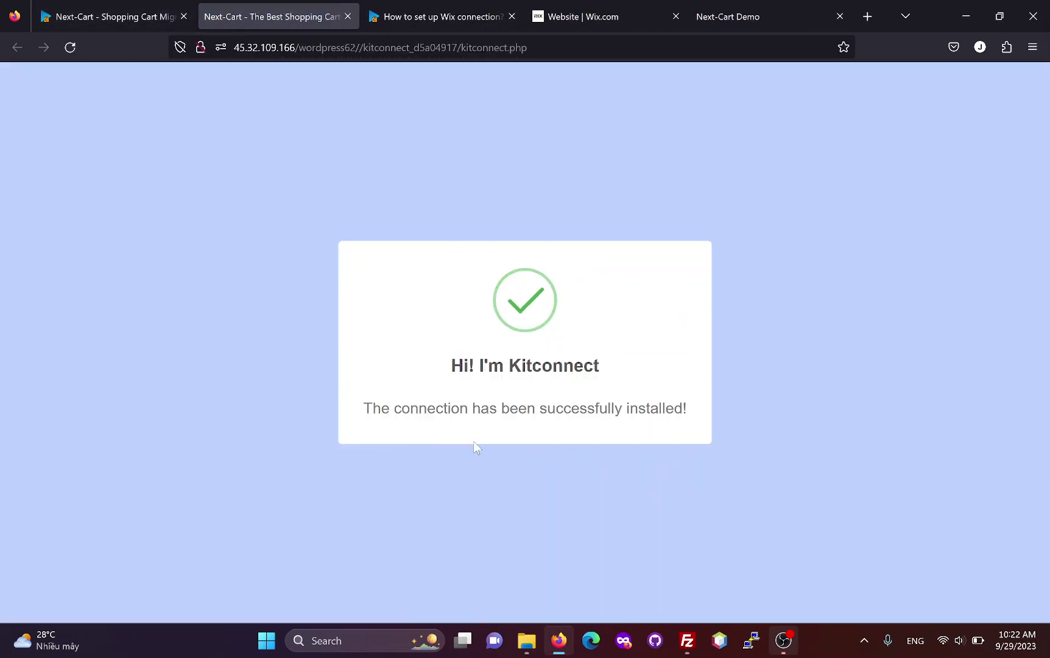
middle_click(265, 18)
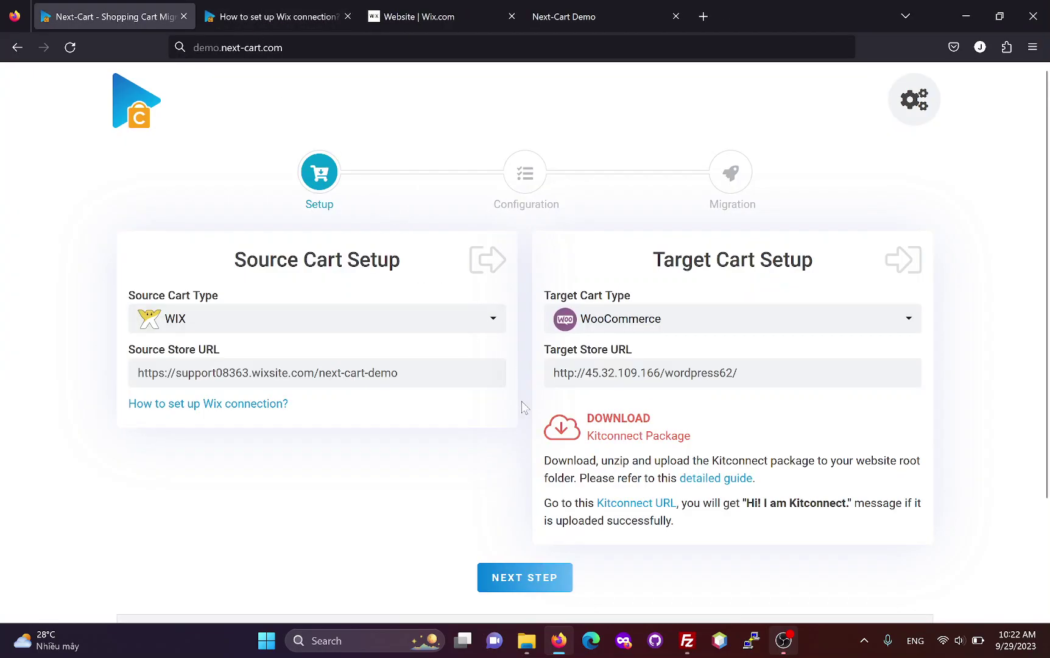
left_click(529, 586)
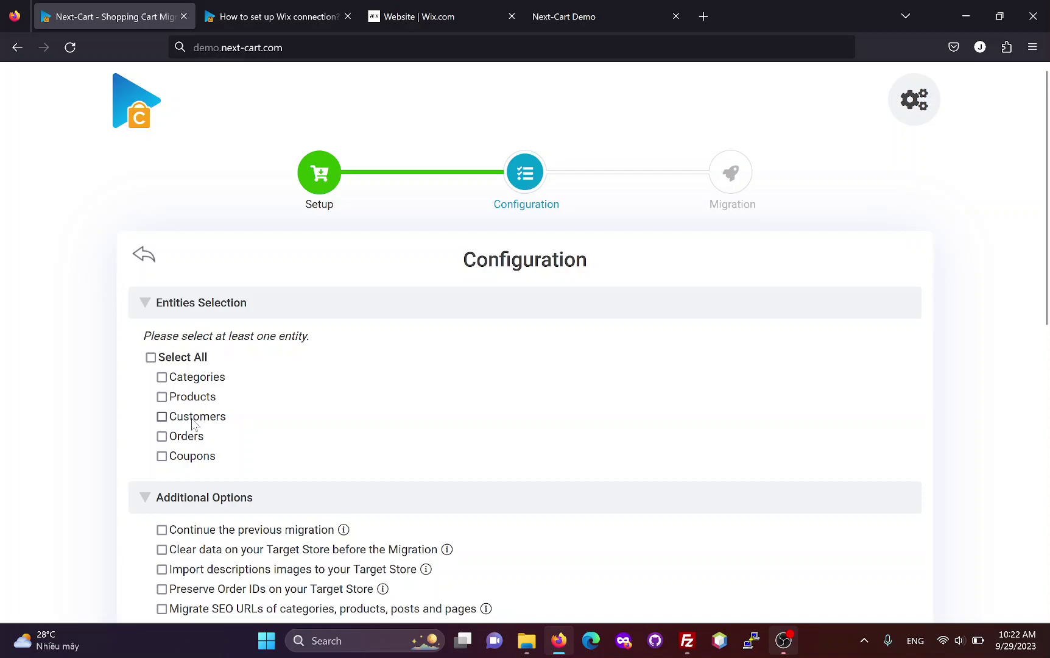
Select all entities for migration and enable importing description images, preserving Order IDs, and migrating SEO URLs
left_click(186, 359)
scroll(549, 493, "down", 1)
scroll(548, 493, "down", 2)
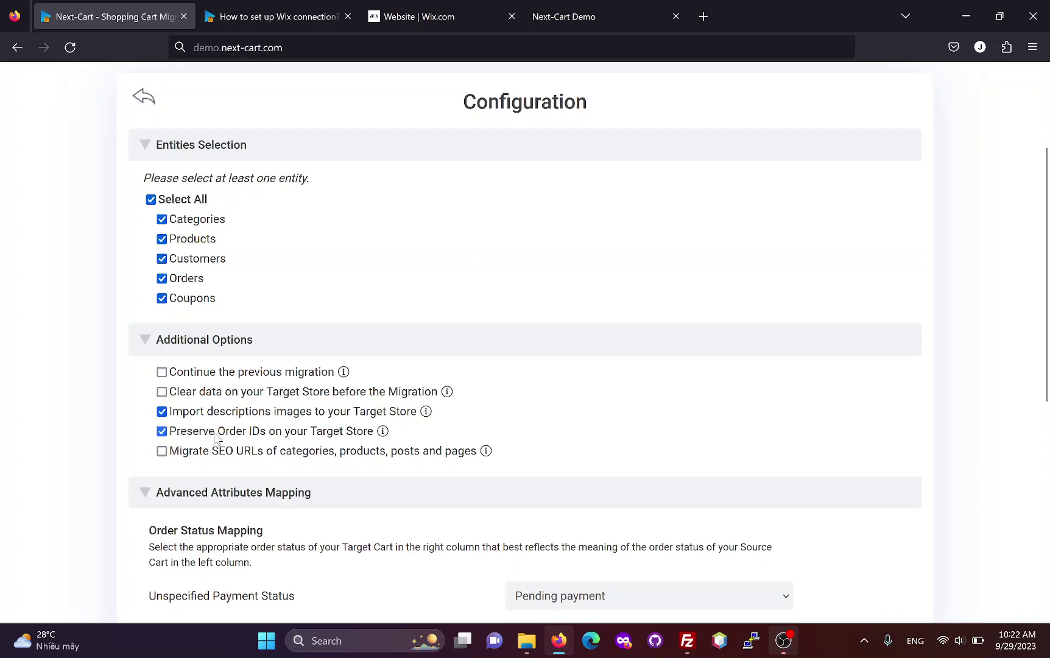
mouse_move(487, 452)
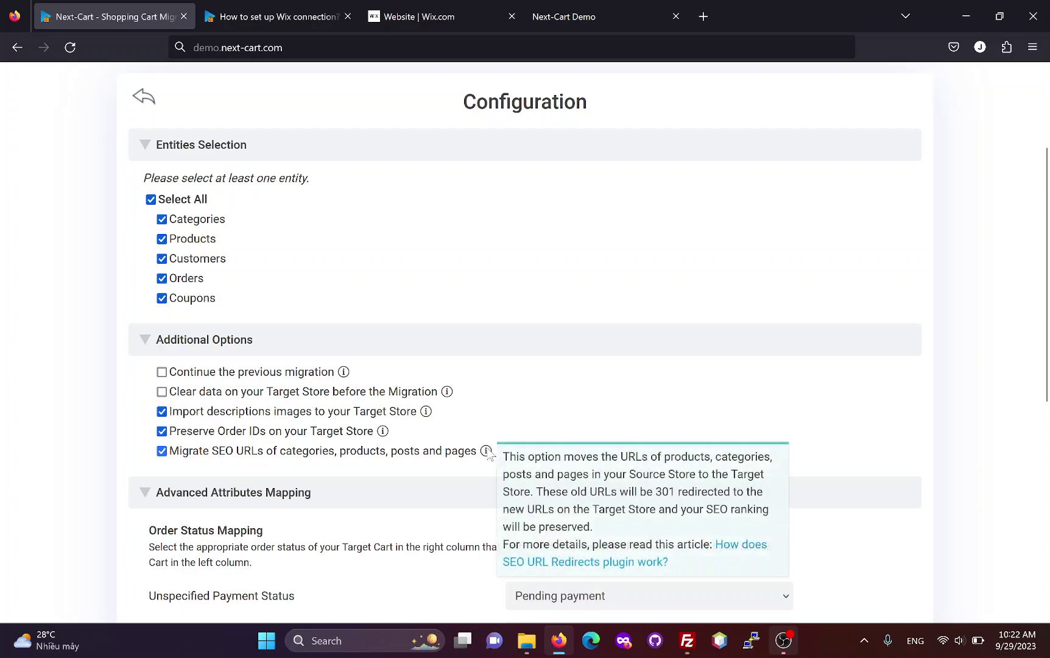
Map the Not Paid order status to Pending payment, Paid & Not Fulfilled to Processing, and Paid & Fulfilled to Completed
scroll(403, 497, "down", 3)
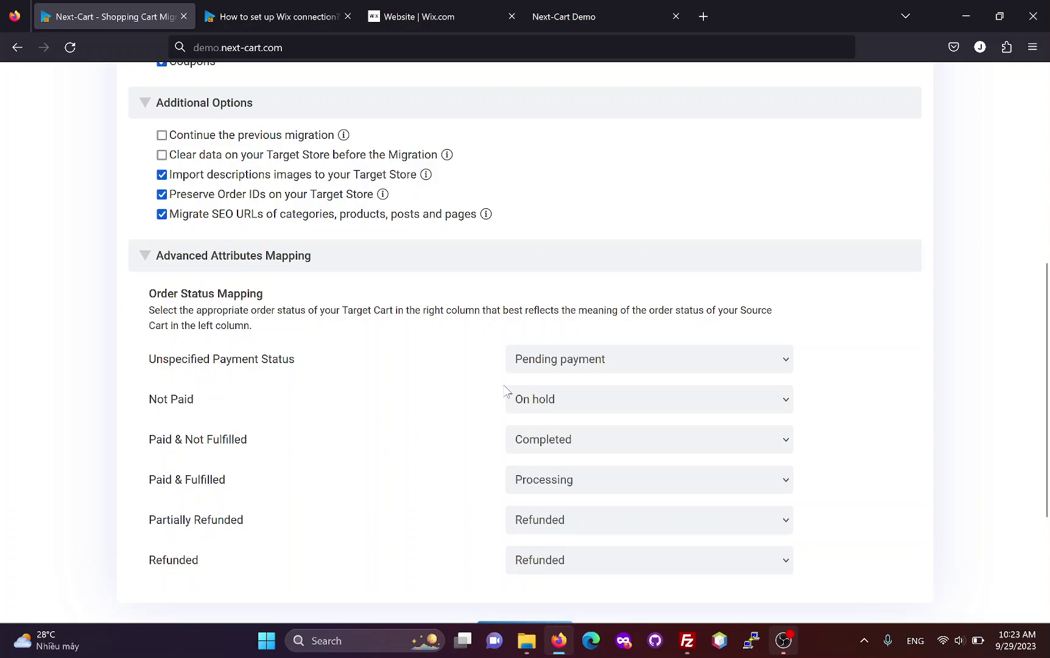
left_click(545, 367)
left_click(547, 367)
left_click(560, 399)
left_click(560, 428)
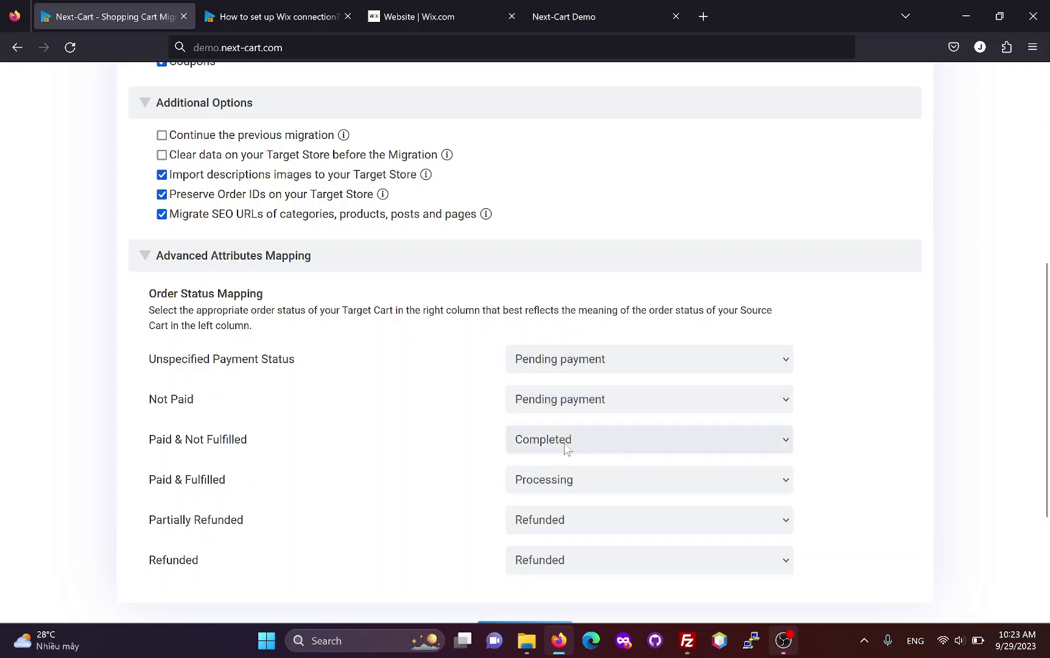
left_click(567, 448)
left_click(560, 491)
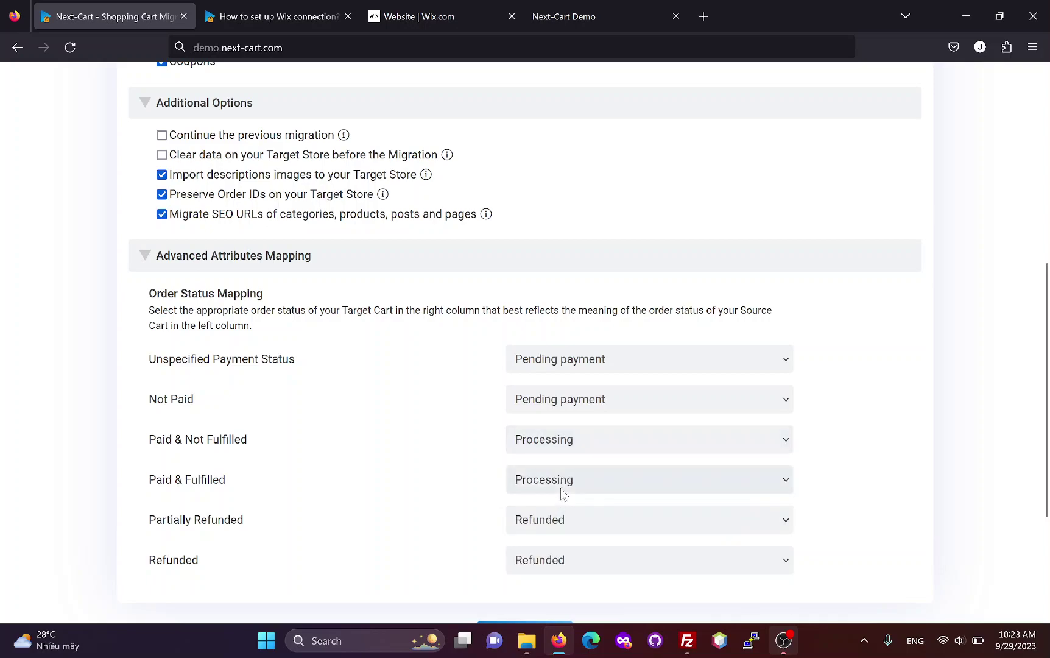
left_click(562, 493)
left_click(561, 385)
Proceed from the configuration to start the Wix to WooCommerce migration and check its progress
scroll(494, 483, "down", 2)
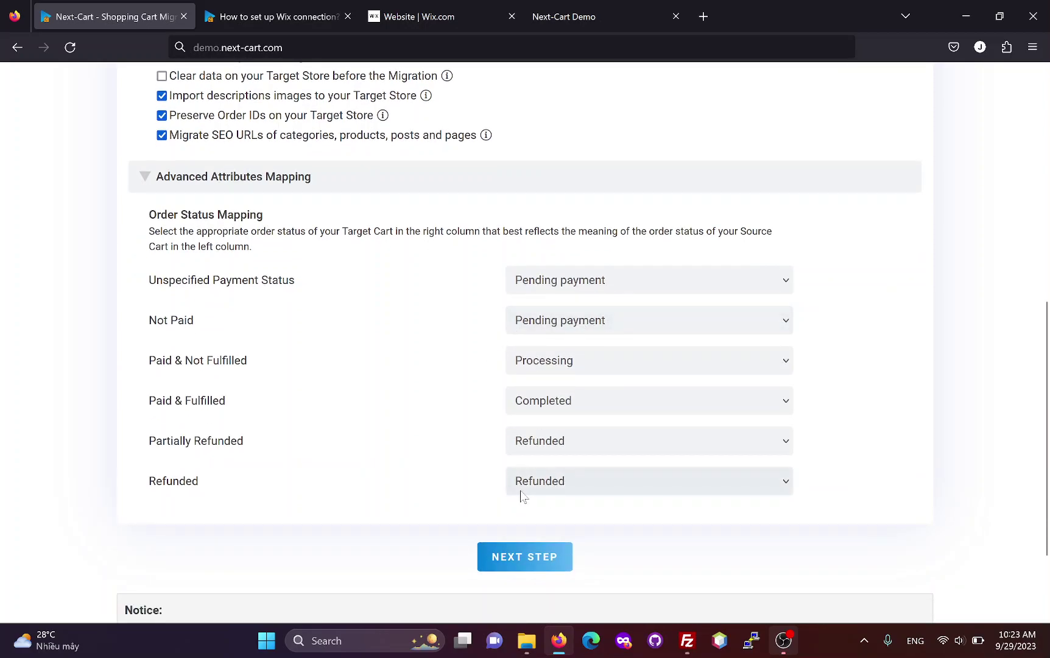
left_click(526, 567)
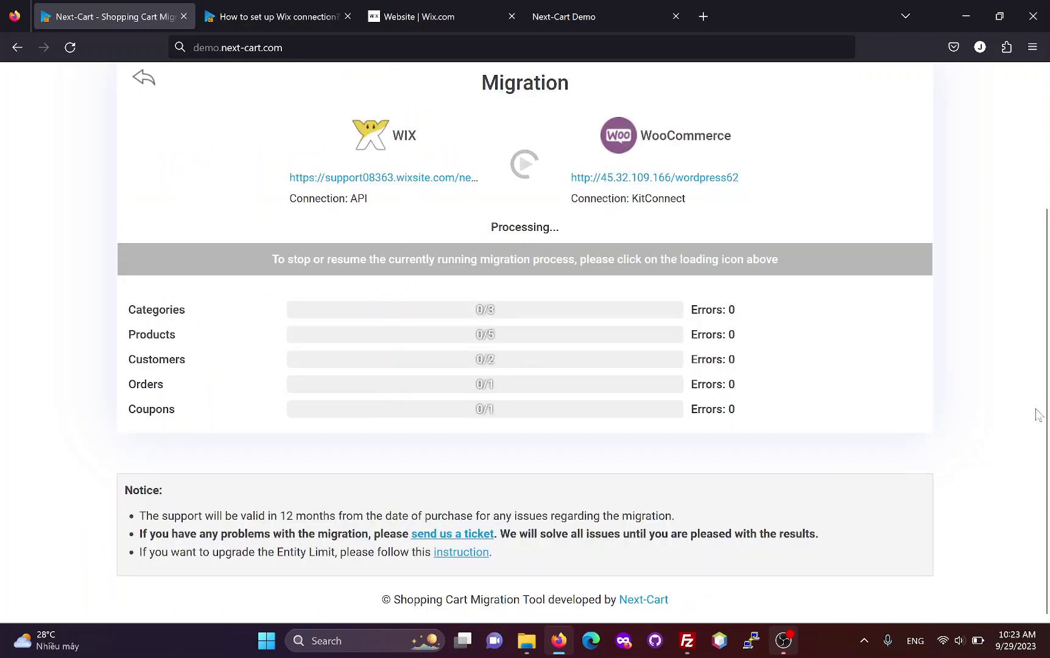
scroll(1047, 407, "up", 2)
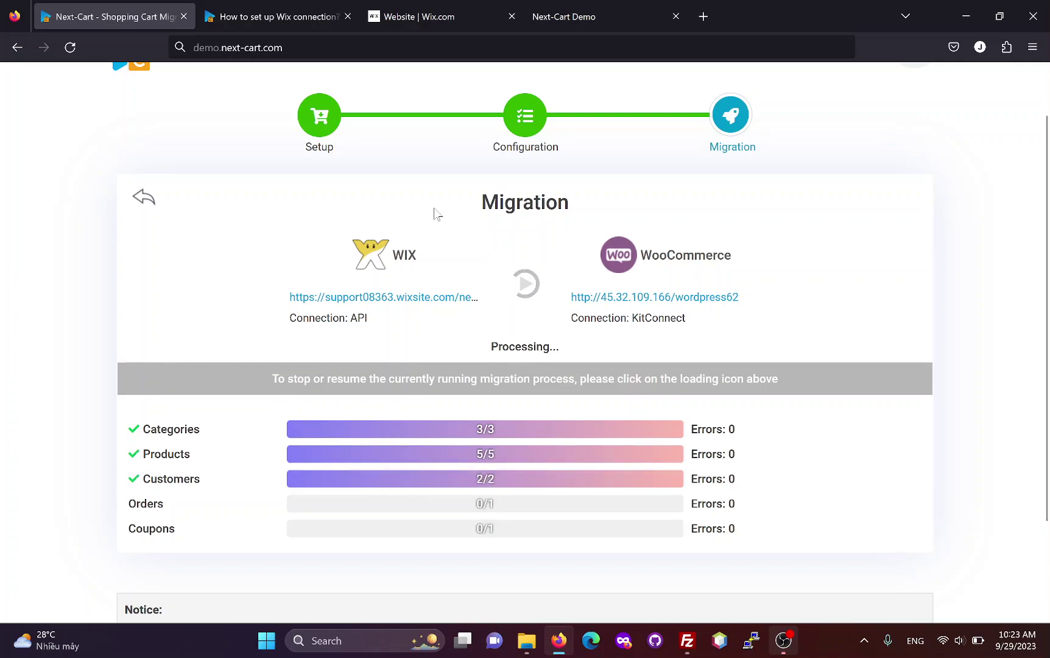
Go to the target store's WordPress dashboard and review the list of migrated products
left_click(552, 16)
mouse_move(86, 83)
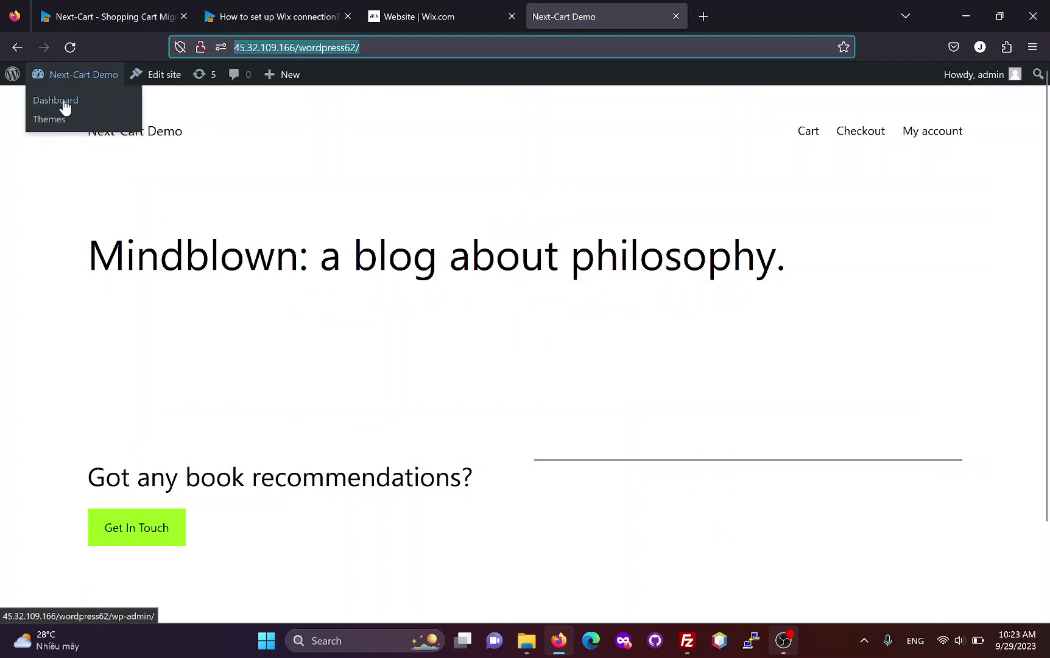
left_click(63, 107)
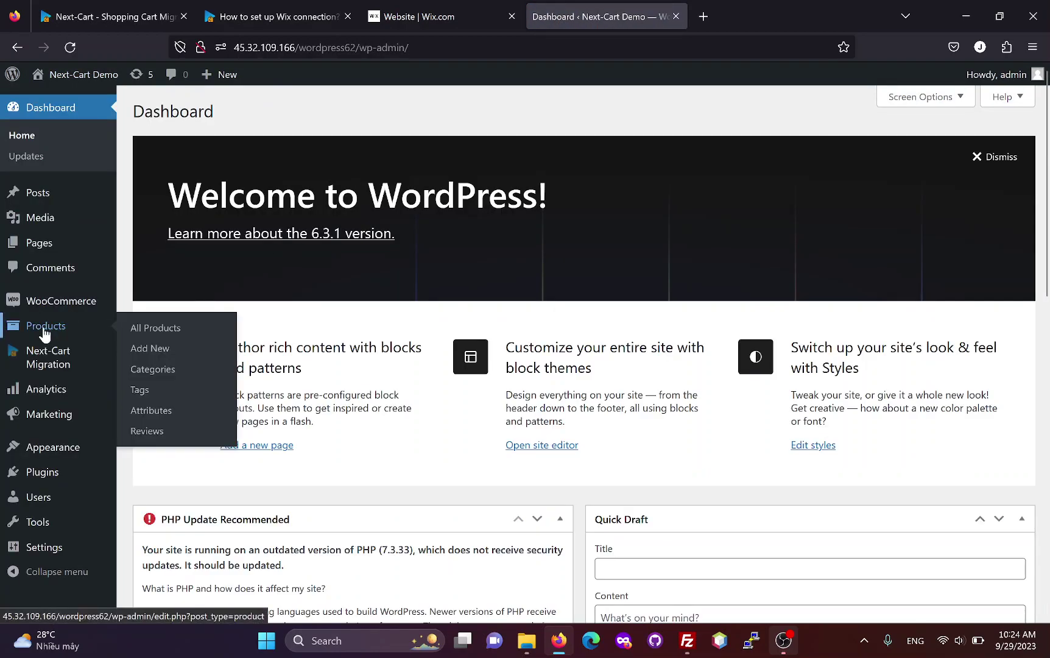
left_click(44, 332)
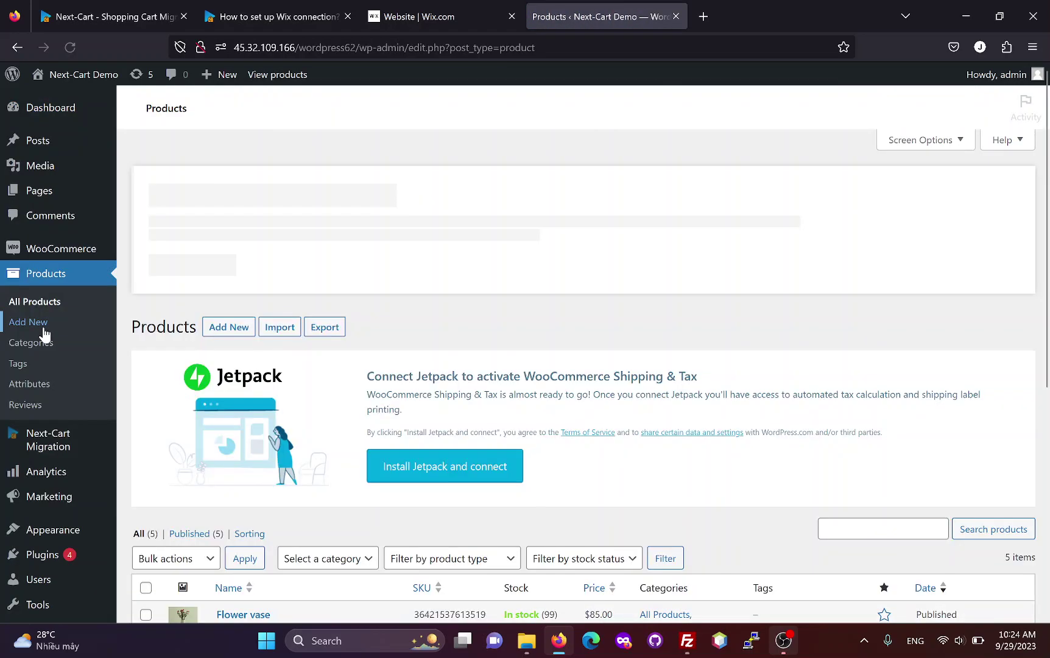
scroll(329, 351, "down", 5)
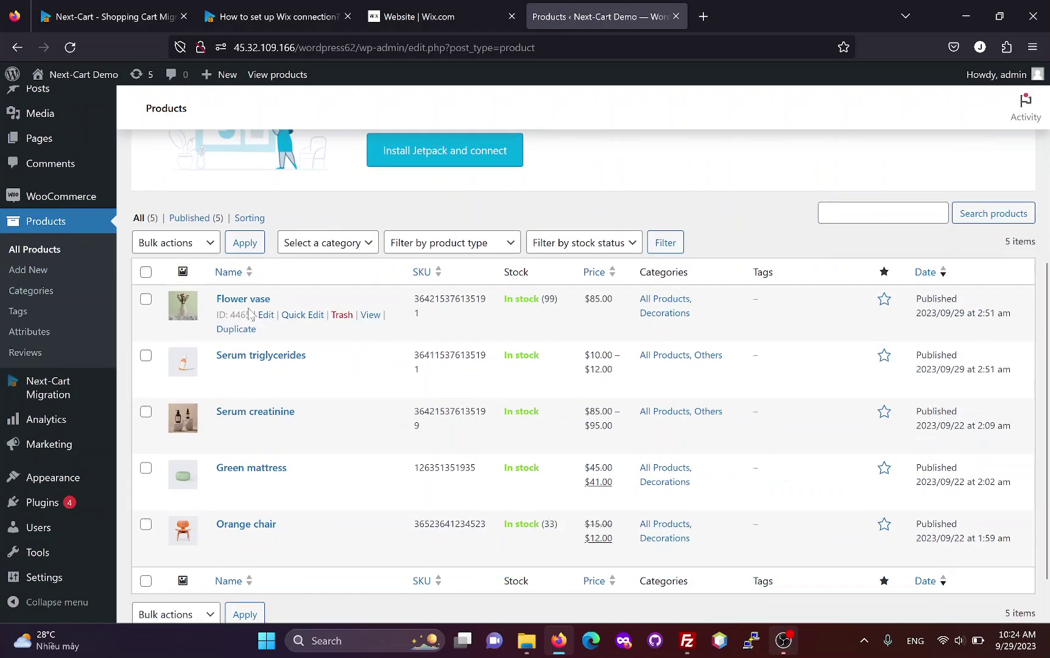
Open the Flower vase product for editing and examine its description, images, price and categories
left_click(266, 320)
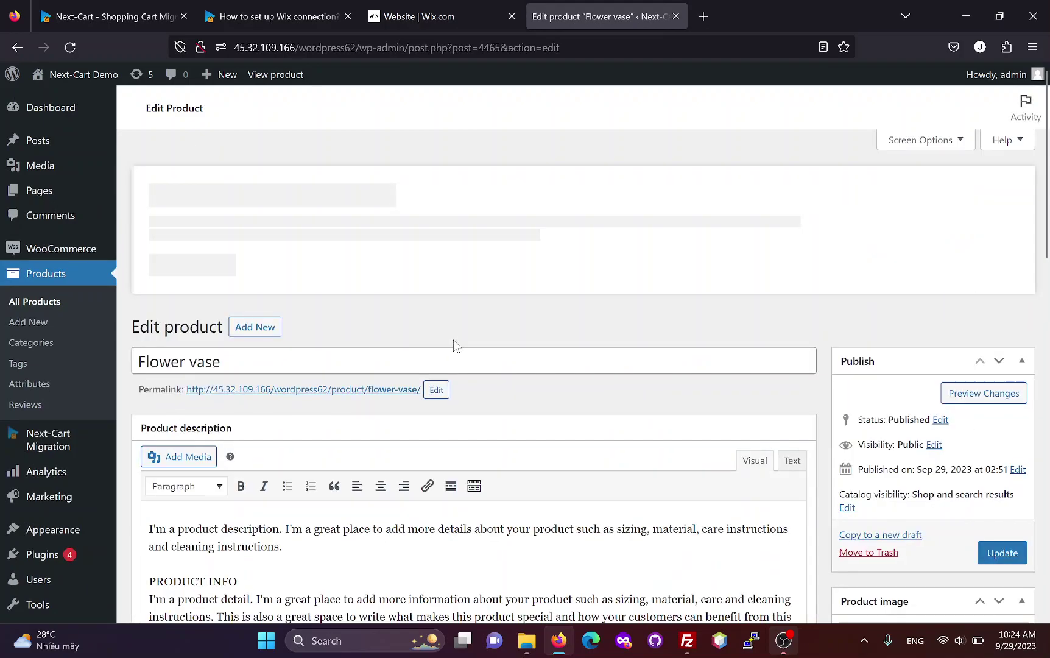
scroll(453, 344, "down", 4)
scroll(469, 365, "down", 2)
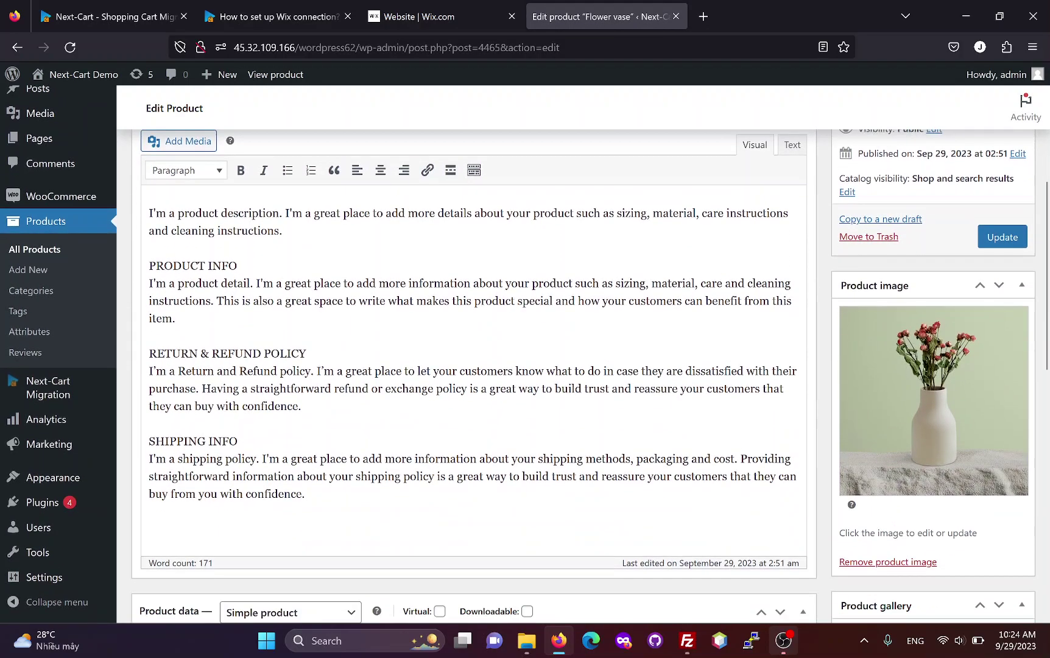
scroll(469, 341, "down", 2)
scroll(935, 300, "down", 2)
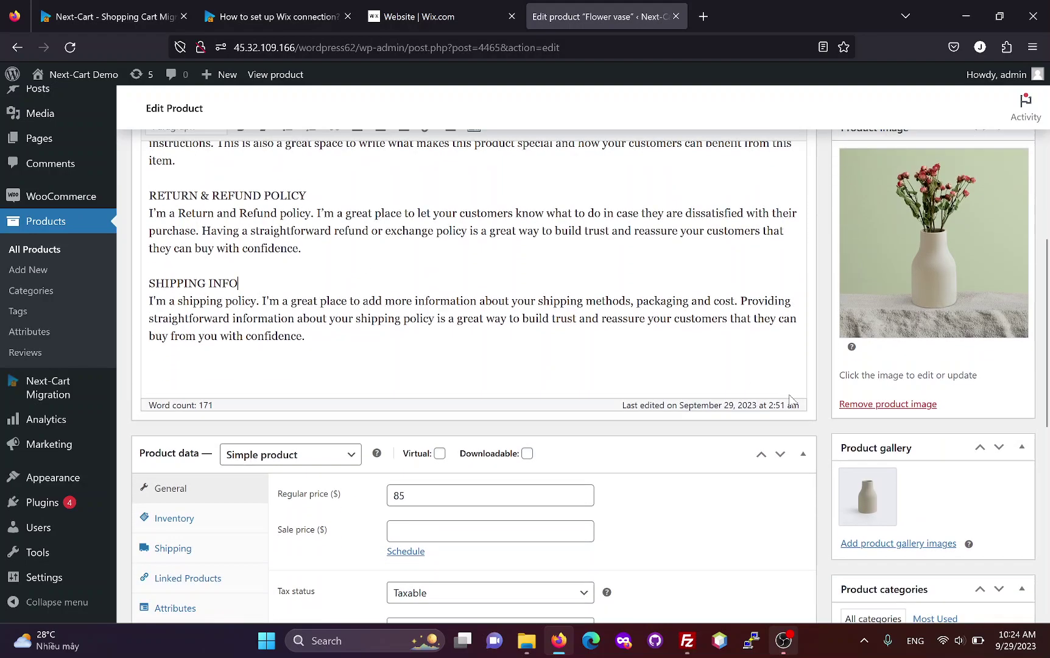
scroll(864, 475, "down", 4)
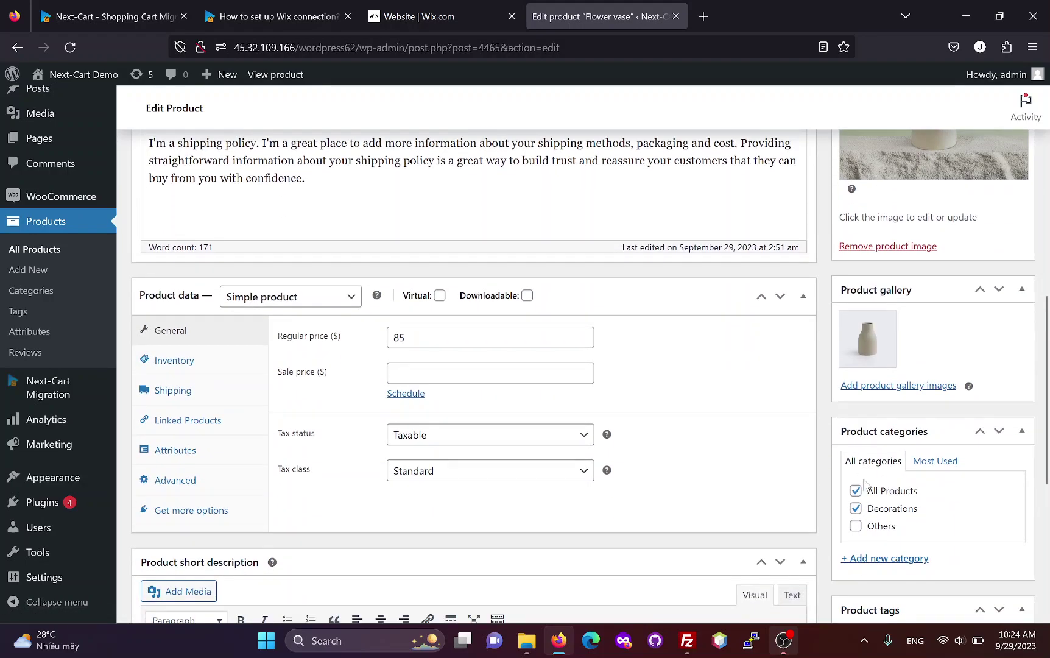
scroll(826, 456, "down", 3)
scroll(402, 323, "up", 2)
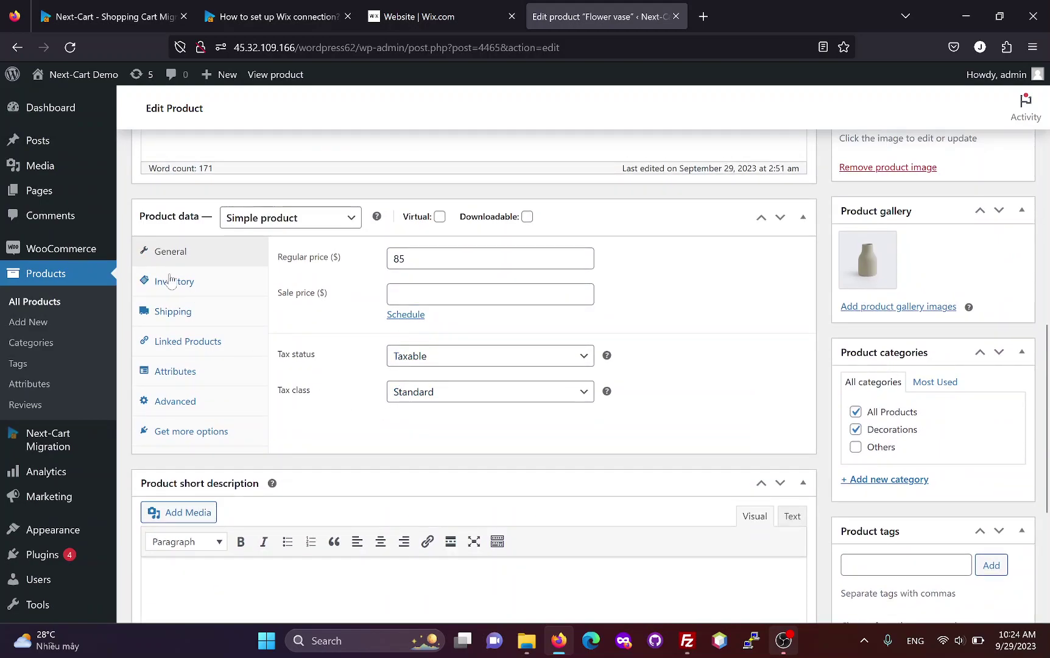
Examine the Flower vase's inventory and shipping data and the value of its Brand attribute
left_click(171, 280)
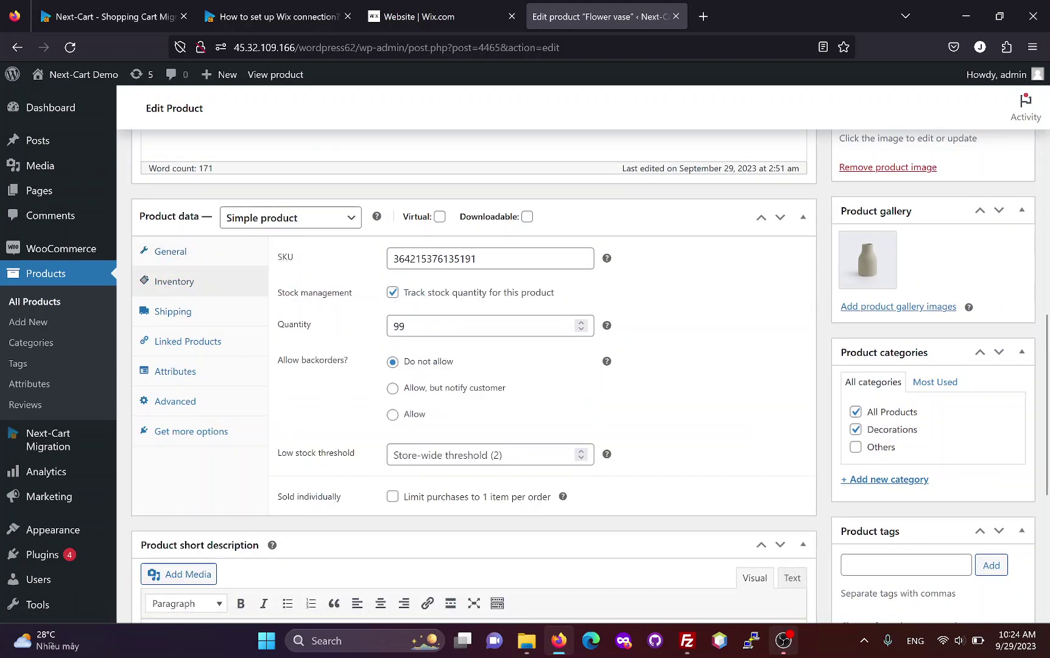
left_click(186, 316)
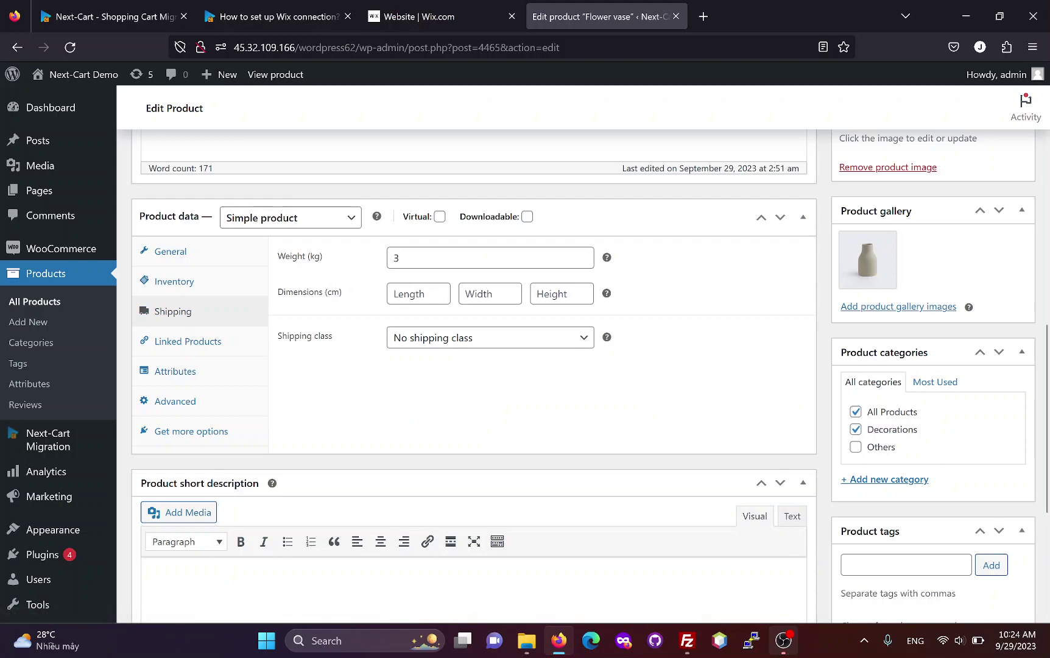
left_click(177, 371)
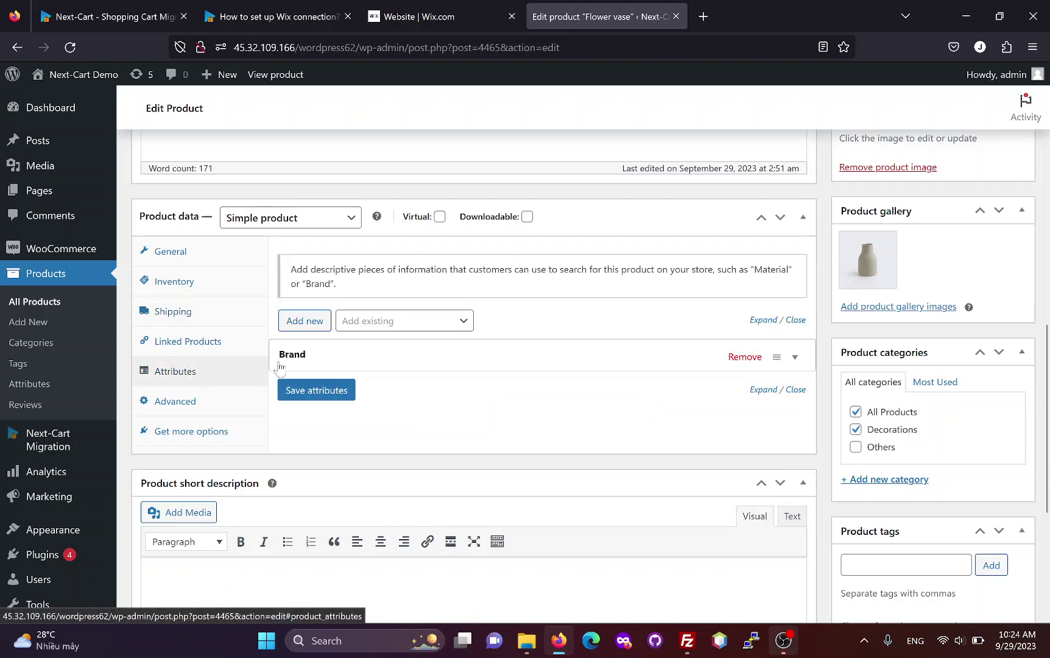
left_click(435, 362)
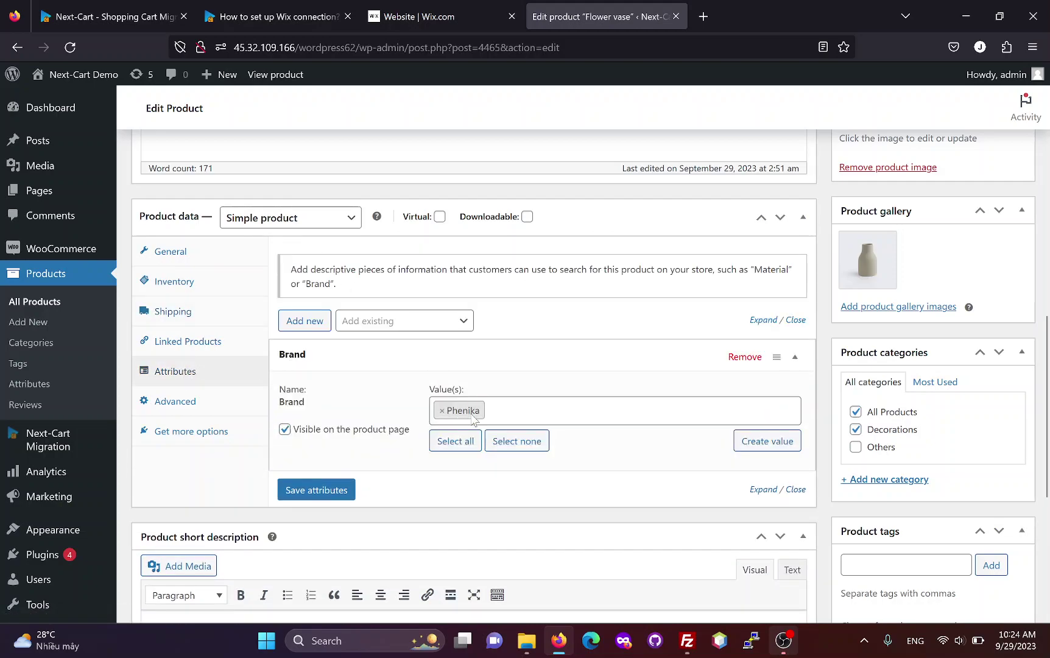
scroll(203, 414, "down", 2)
scroll(38, 310, "up", 3)
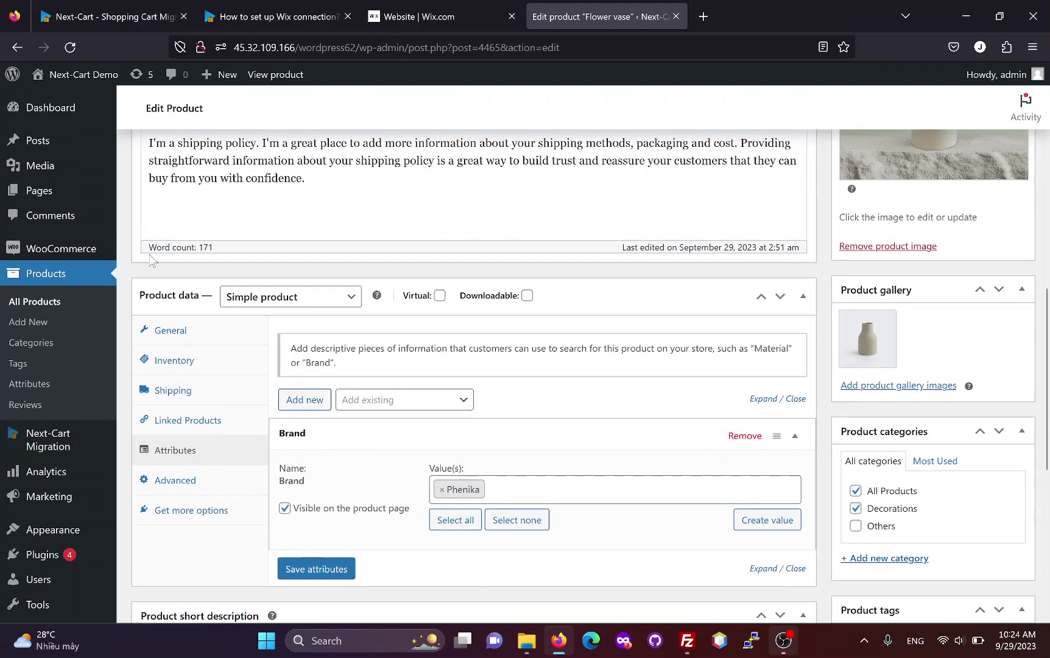
Return to the product list, open Serum triglycerides for editing, and examine its description, images and categories
left_click(37, 302)
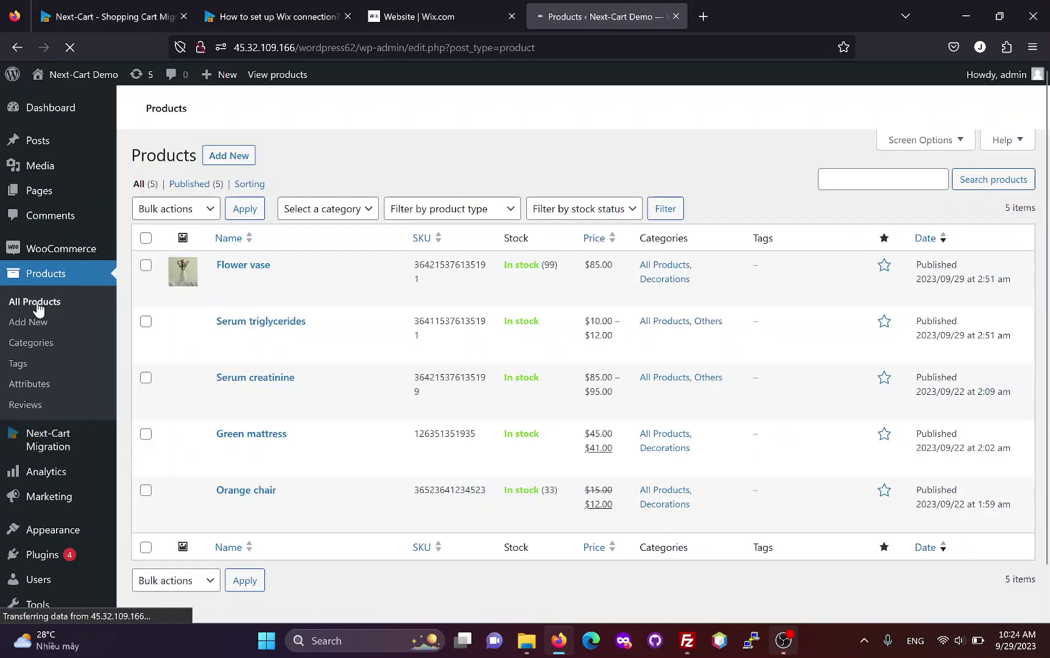
scroll(284, 332, "down", 2)
scroll(284, 332, "down", 3)
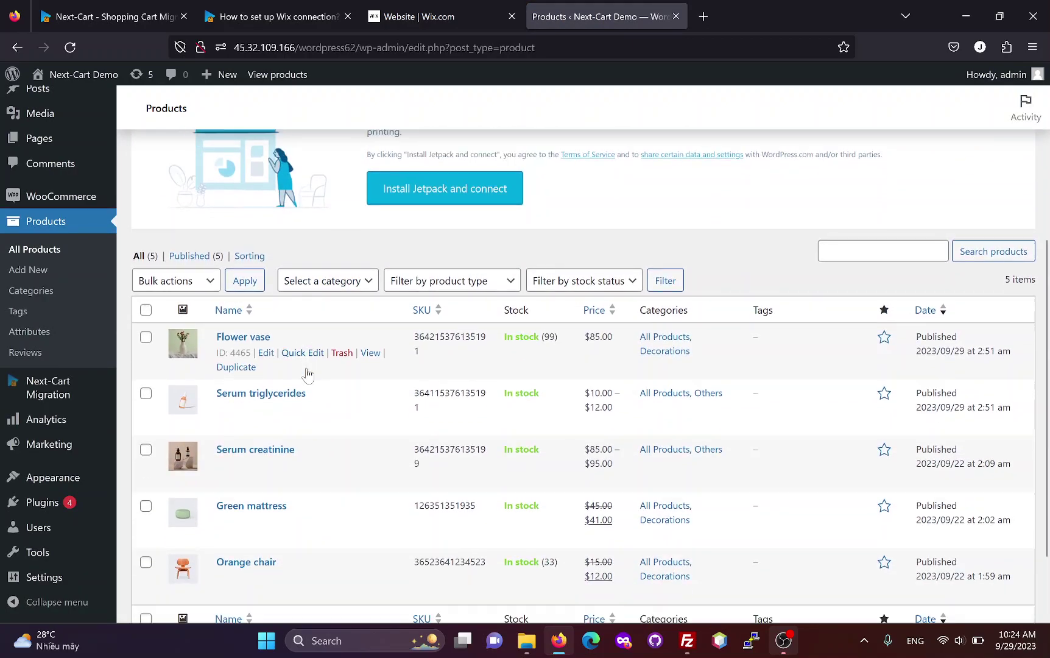
left_click(265, 371)
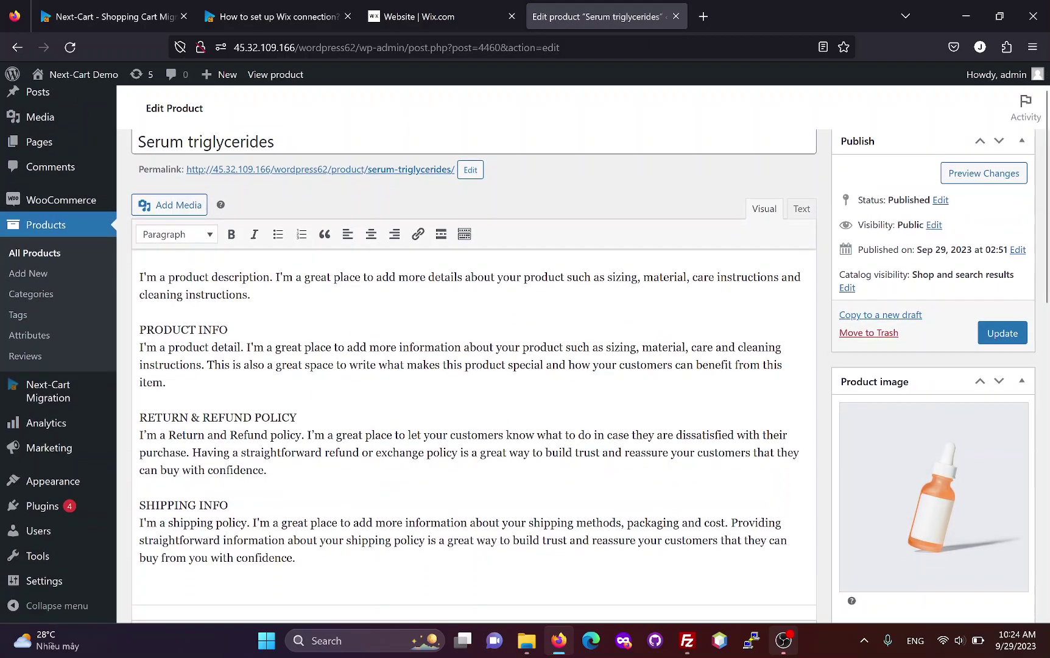
scroll(474, 353, "down", 3)
scroll(827, 463, "down", 5)
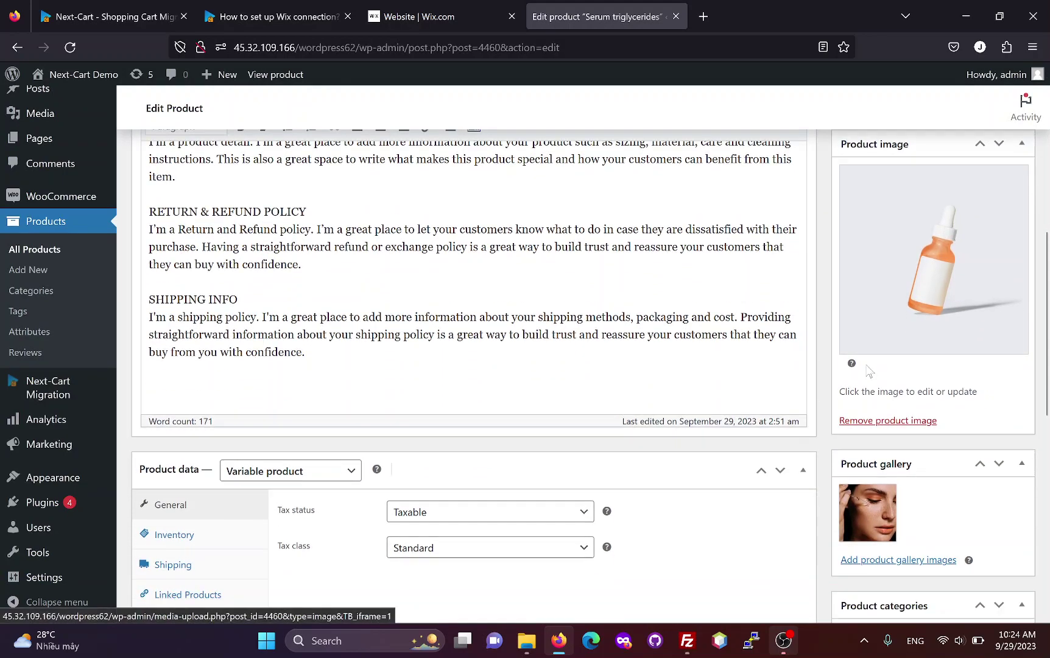
scroll(827, 462, "down", 2)
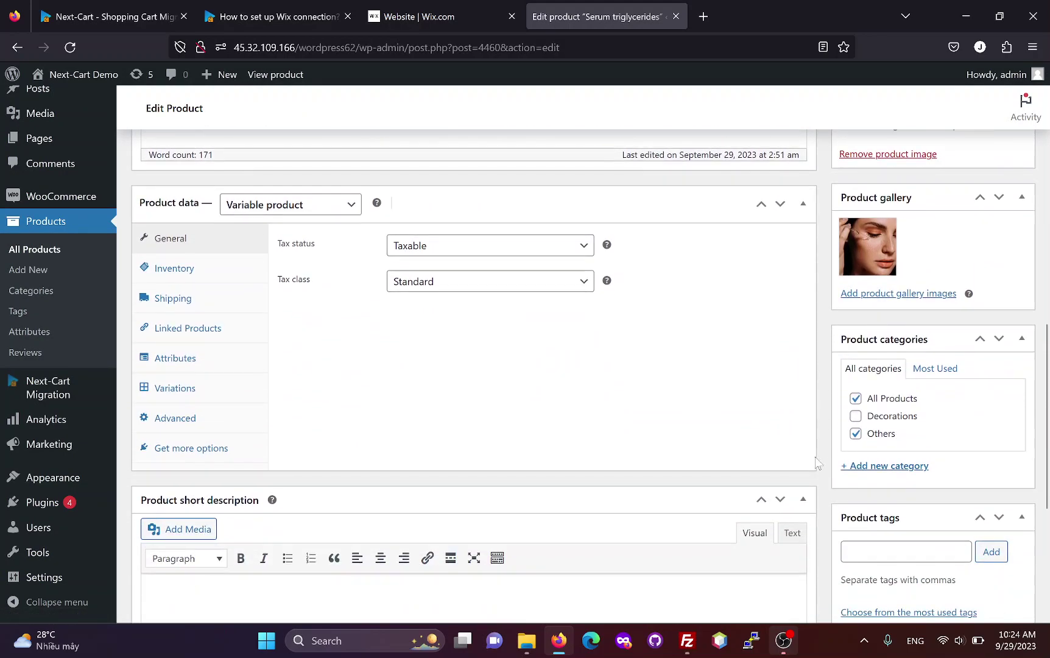
Examine the Serum triglycerides inventory and shipping data and the values of its Brand and Color attributes
left_click(197, 276)
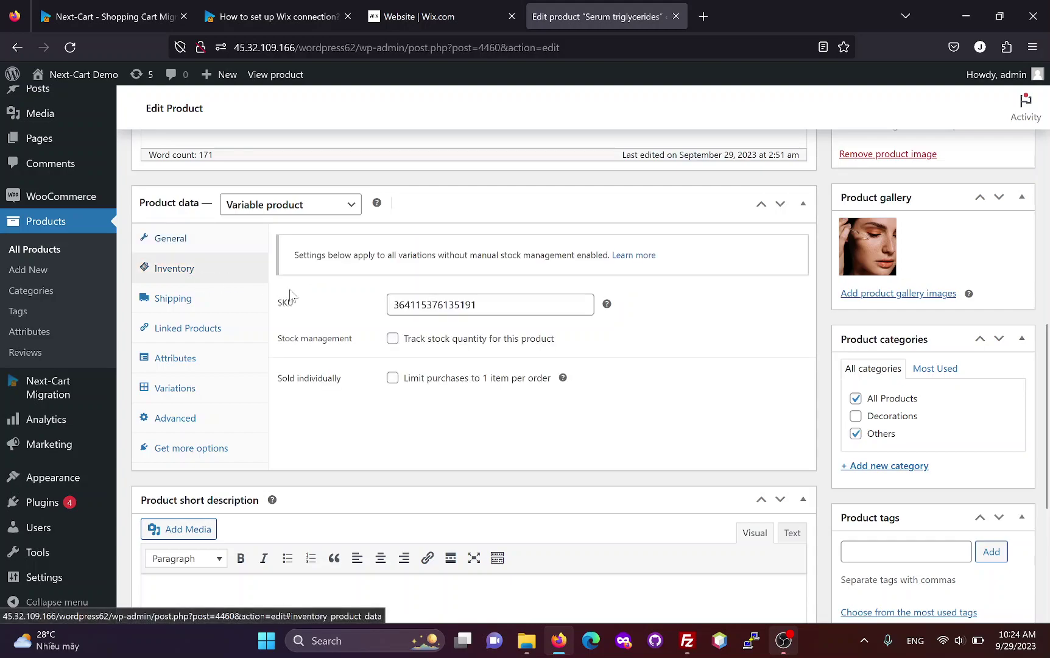
left_click(198, 308)
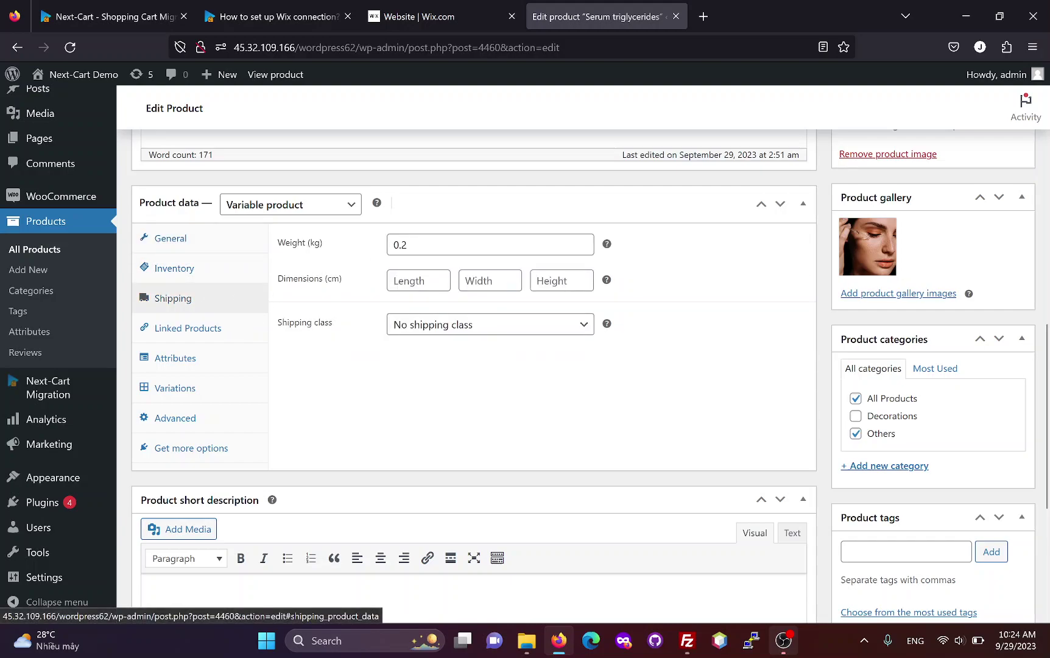
left_click(186, 360)
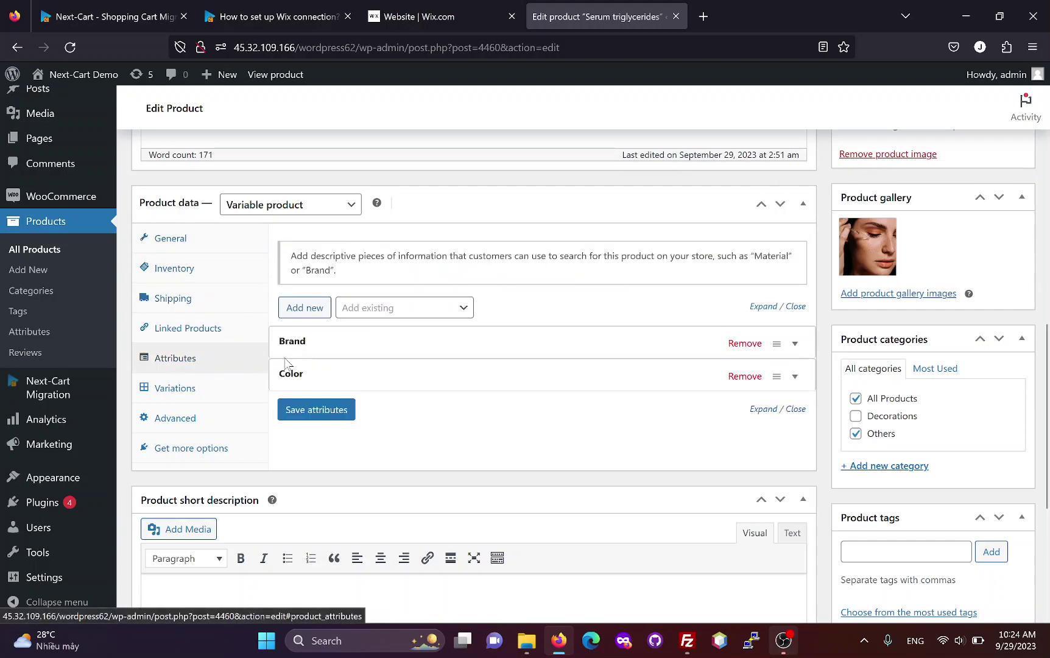
left_click(420, 347)
scroll(429, 378, "down", 2)
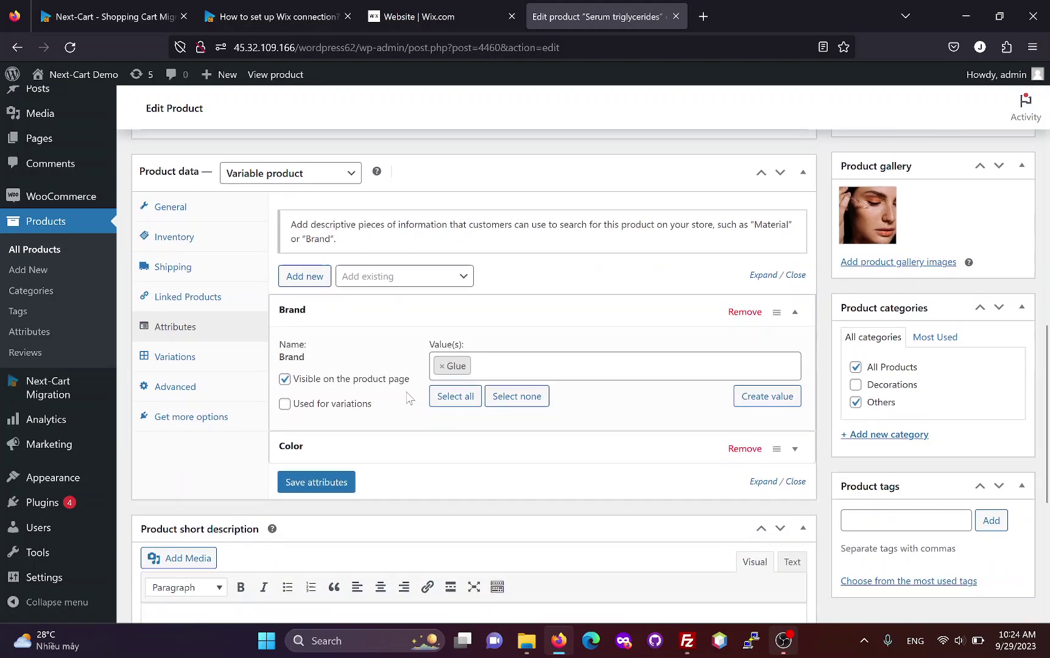
left_click(425, 402)
scroll(426, 405, "down", 2)
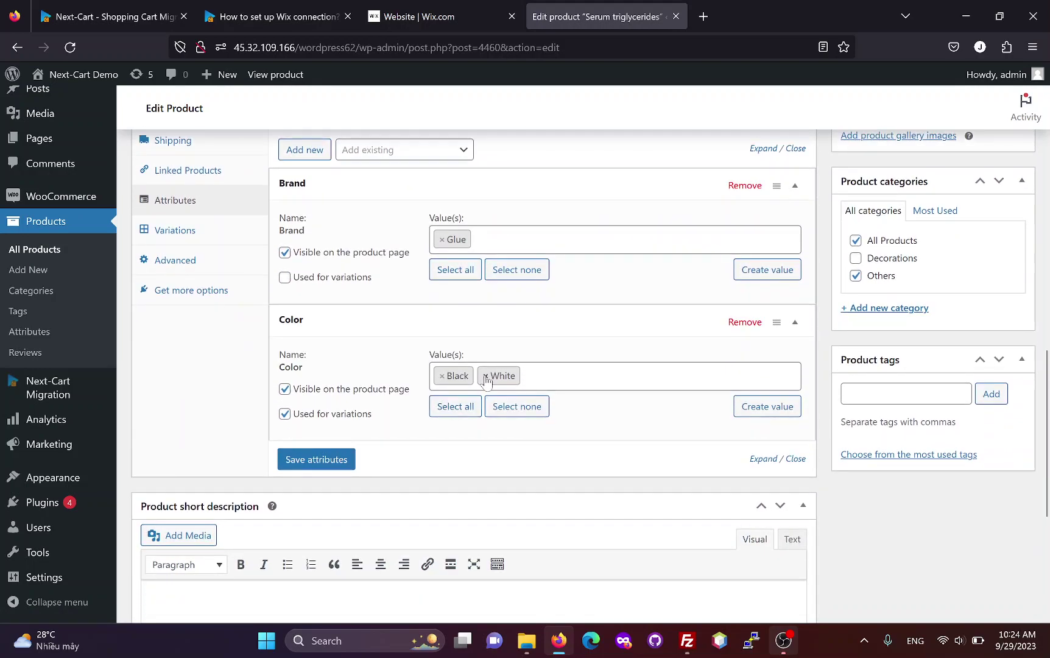
Show the Serum triglycerides variations and examine the details of the White variation
left_click(182, 232)
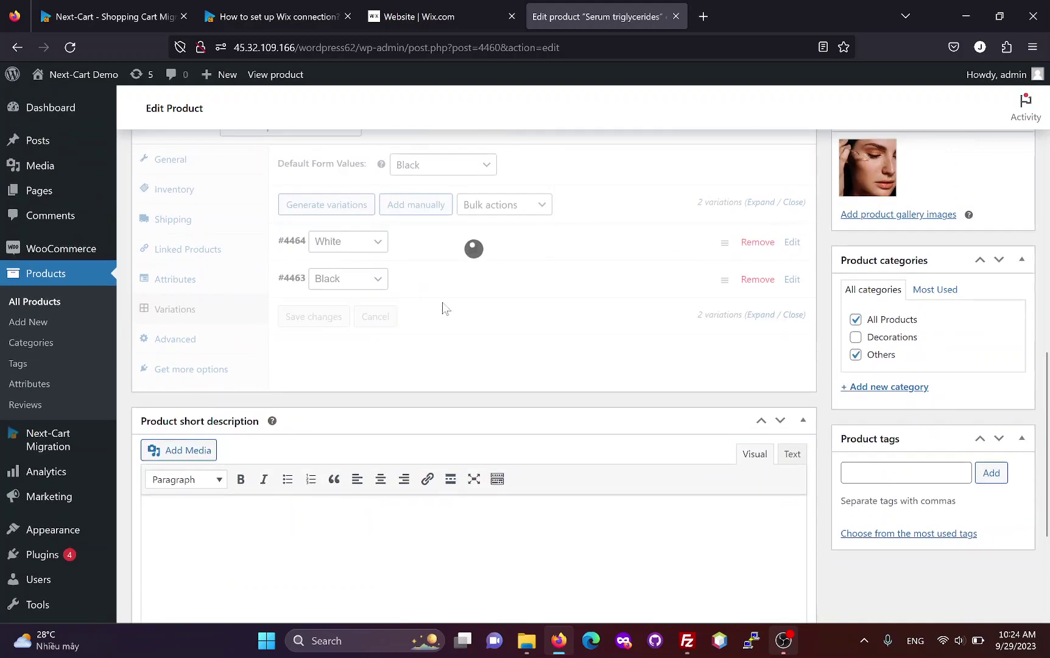
left_click(552, 251)
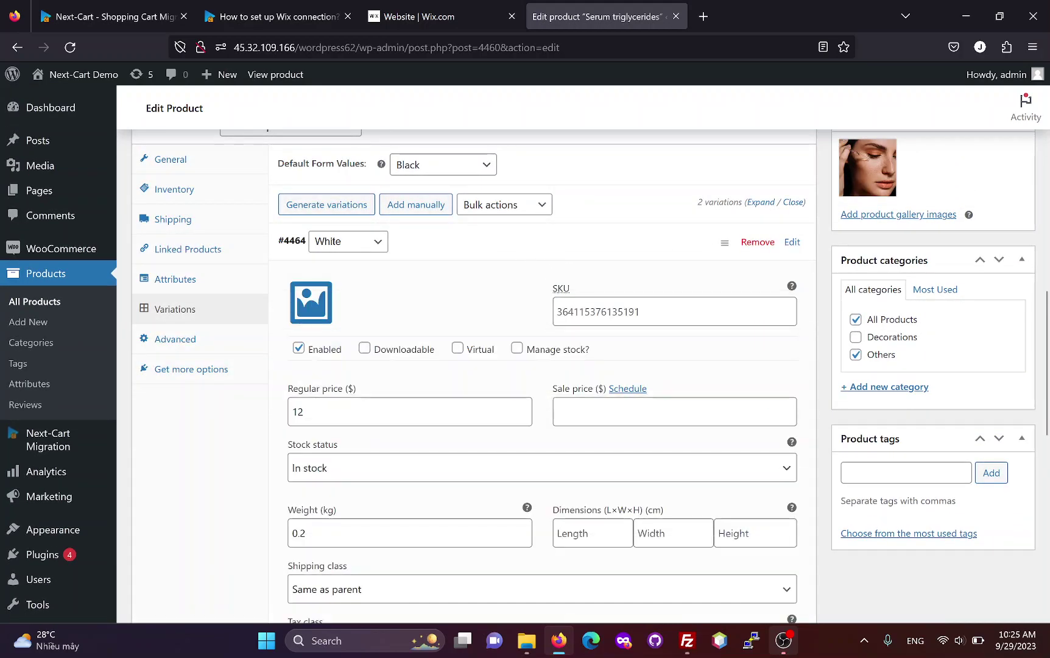
scroll(368, 413, "down", 2)
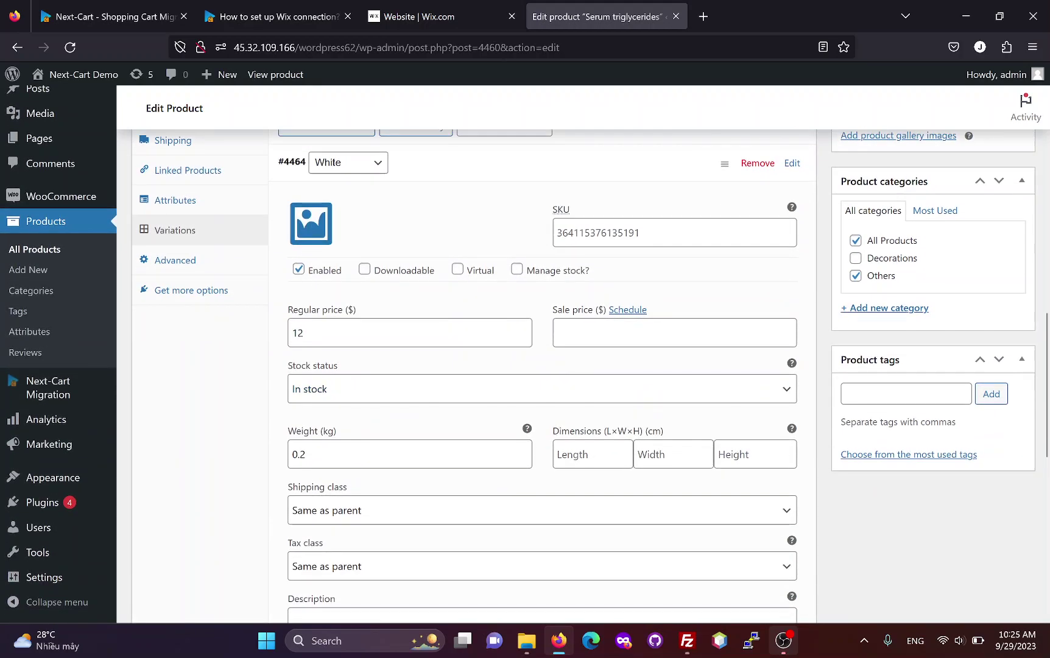
Expand the Black variation of Serum triglycerides and examine its SKU, price, stock status and weight
scroll(392, 465, "down", 2)
scroll(392, 465, "down", 2)
left_click(453, 540)
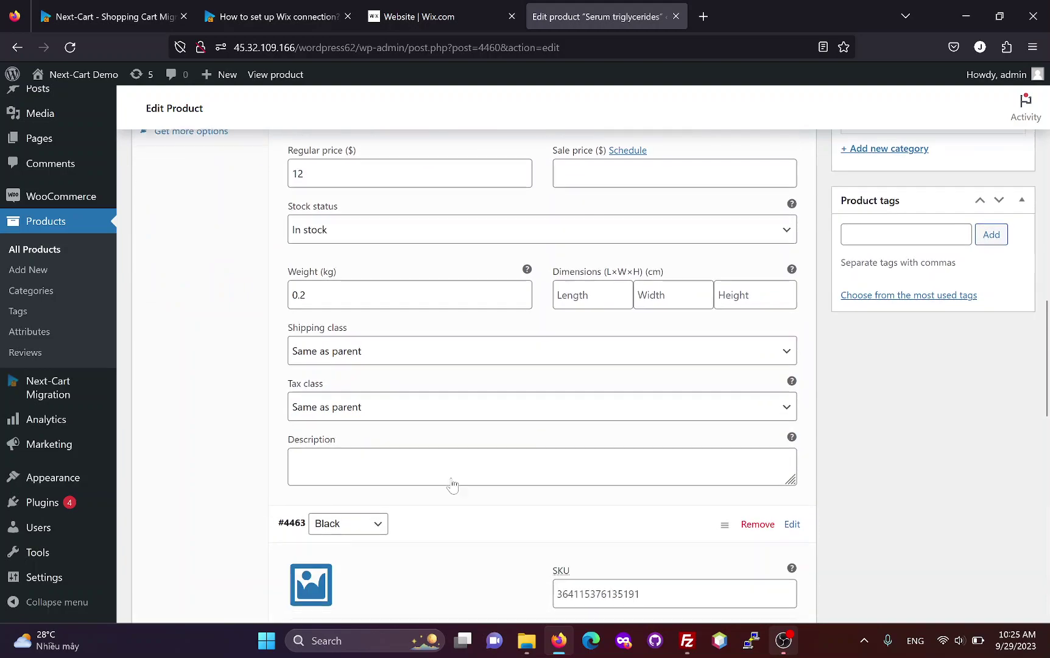
scroll(454, 486, "down", 4)
scroll(399, 510, "down", 2)
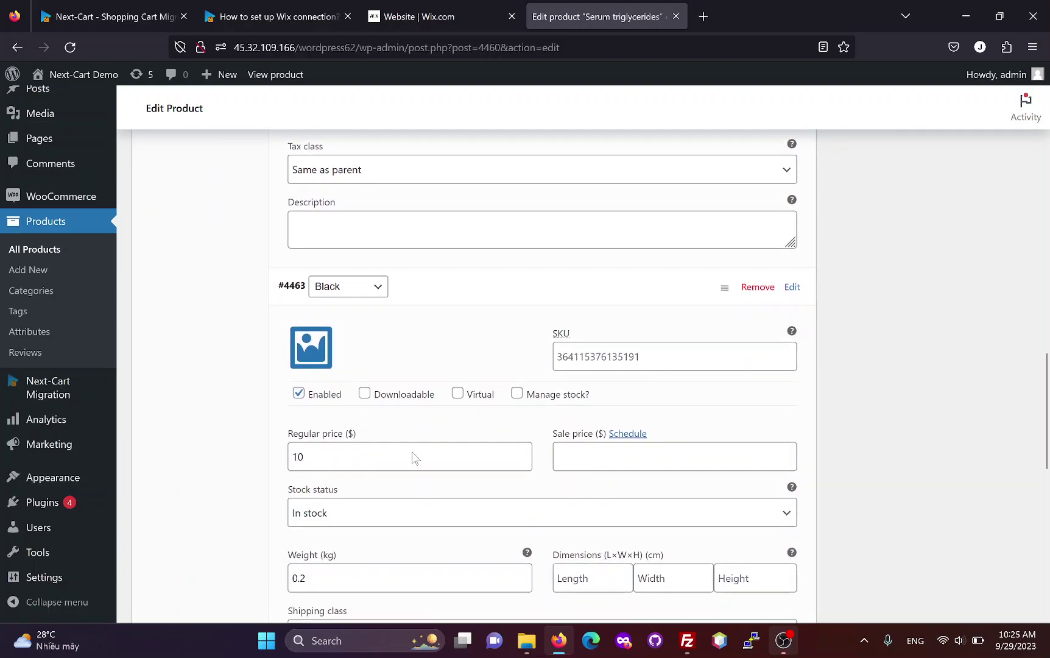
scroll(412, 457, "down", 8)
scroll(373, 501, "up", 8)
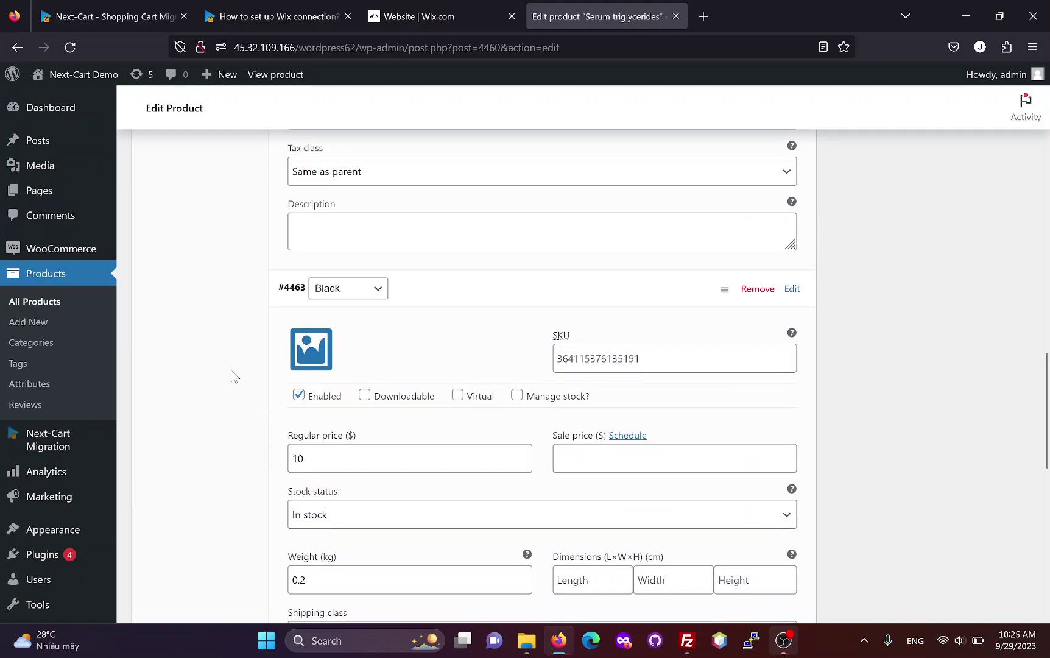
Open the migrated order from the WooCommerce orders list and examine its general details, billing and shipping data, and order notes
mouse_move(63, 250)
left_click(152, 275)
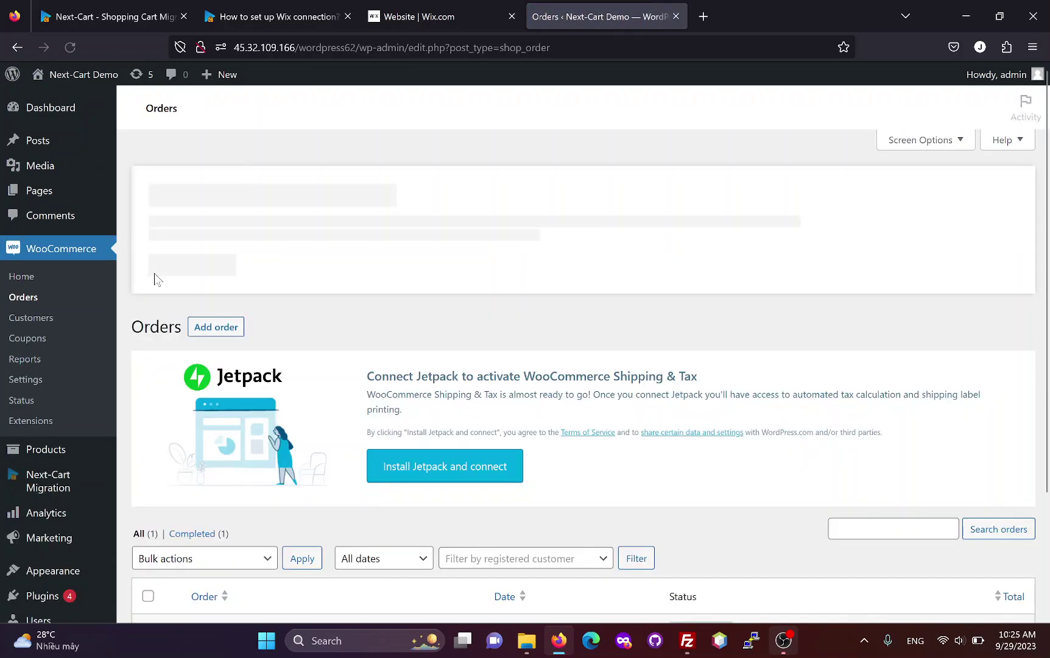
scroll(303, 338, "down", 2)
scroll(326, 350, "down", 2)
left_click(228, 484)
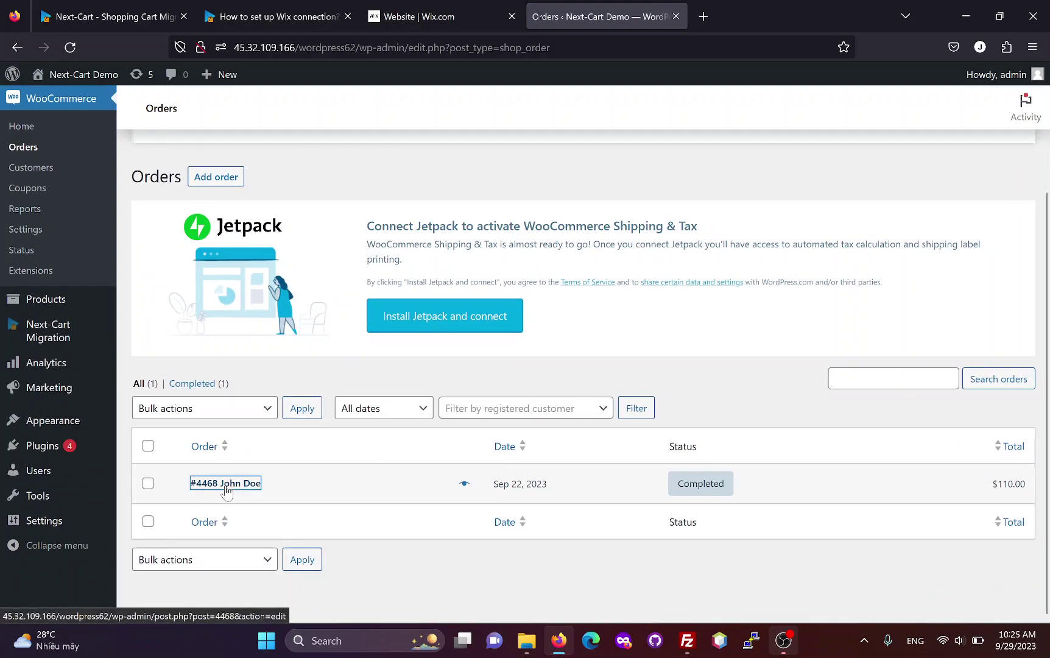
scroll(228, 491, "down", 2)
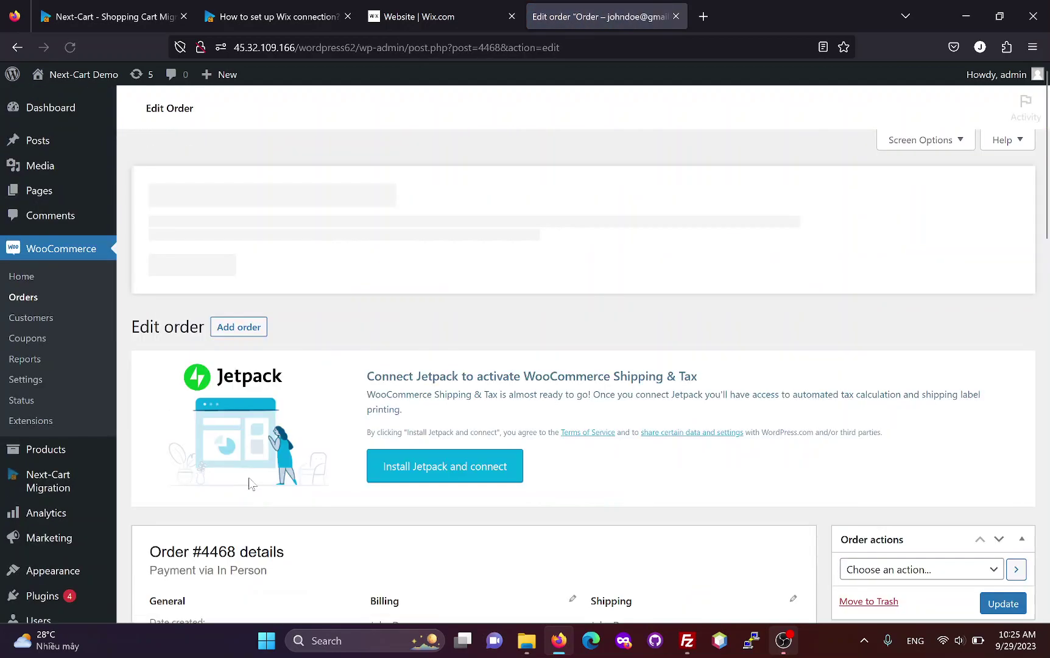
scroll(529, 417, "down", 5)
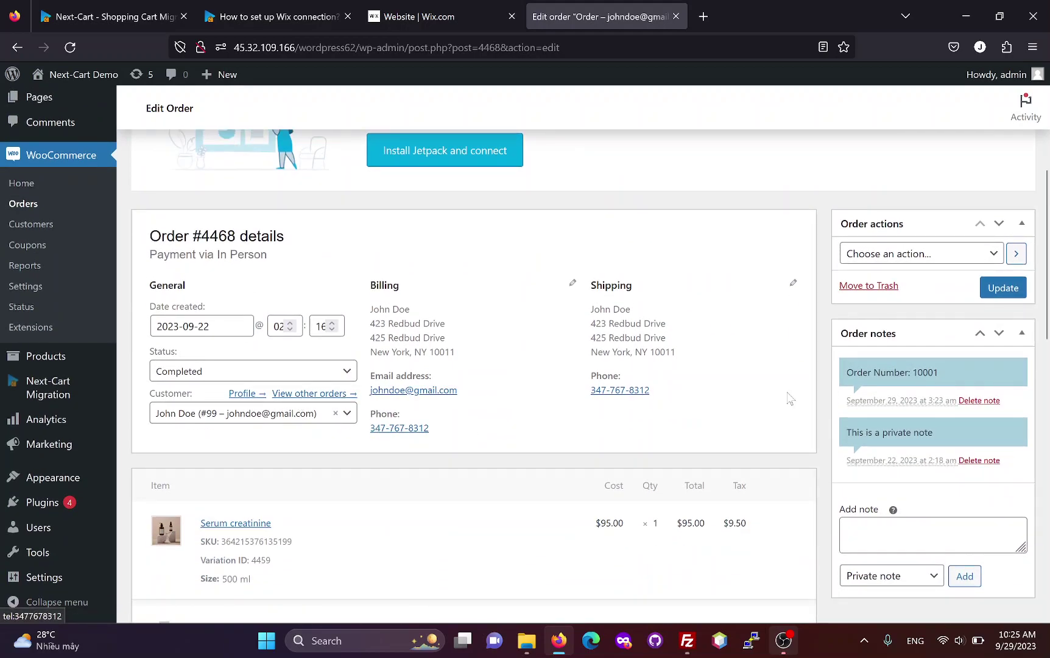
left_click_drag(872, 373, 939, 372)
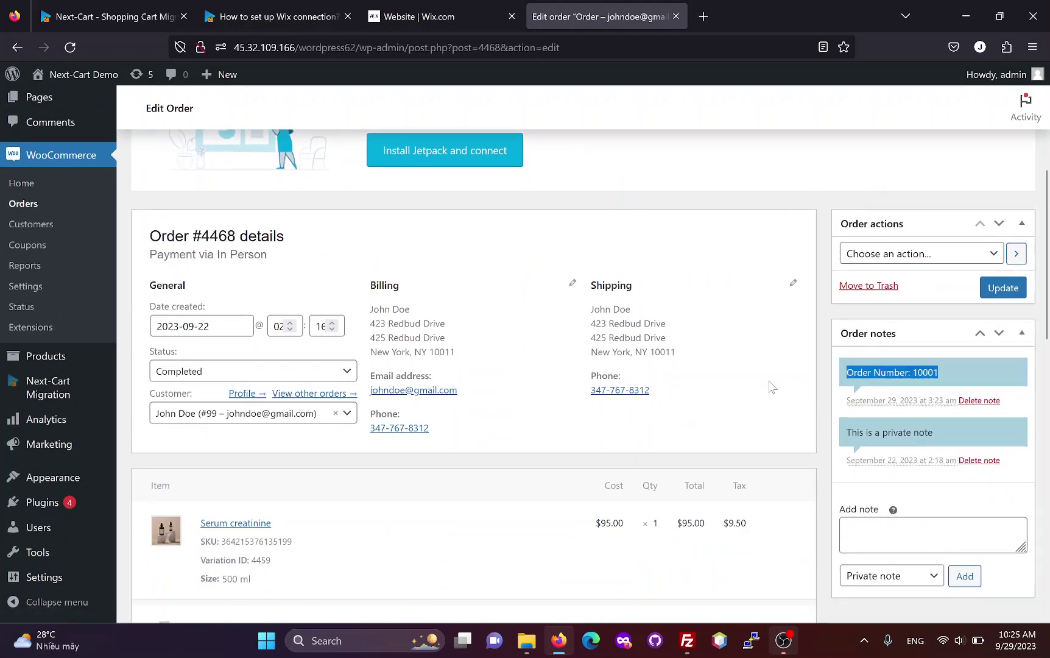
Examine the order's purchased item with its size option, its totals, and the tracking data in the custom fields
scroll(521, 440, "down", 3)
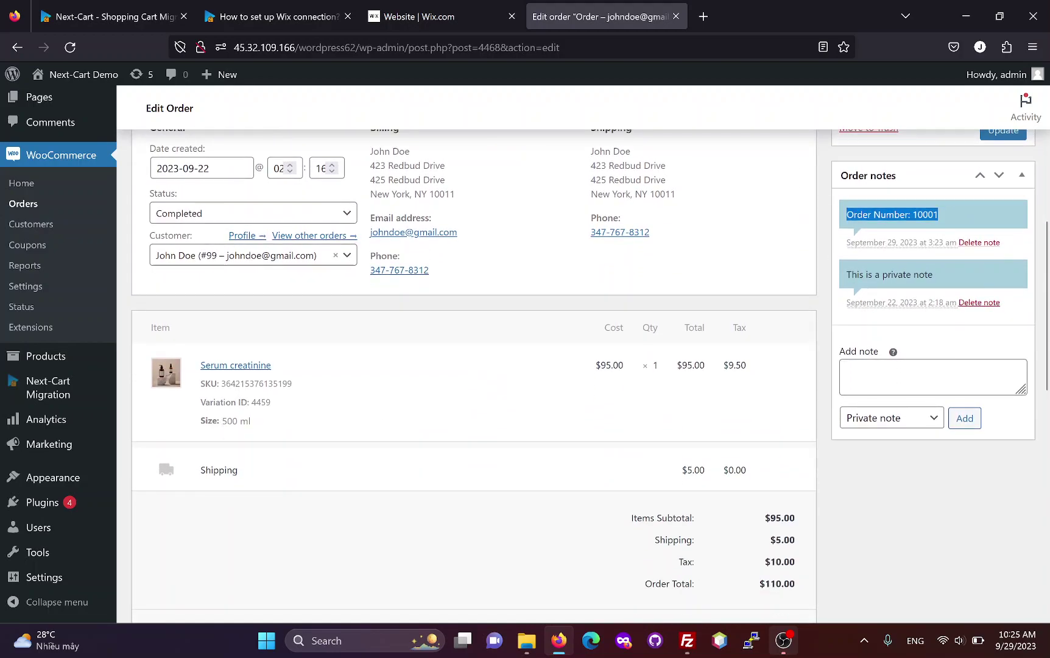
left_click_drag(201, 421, 274, 426)
left_click(293, 426)
scroll(522, 419, "down", 3)
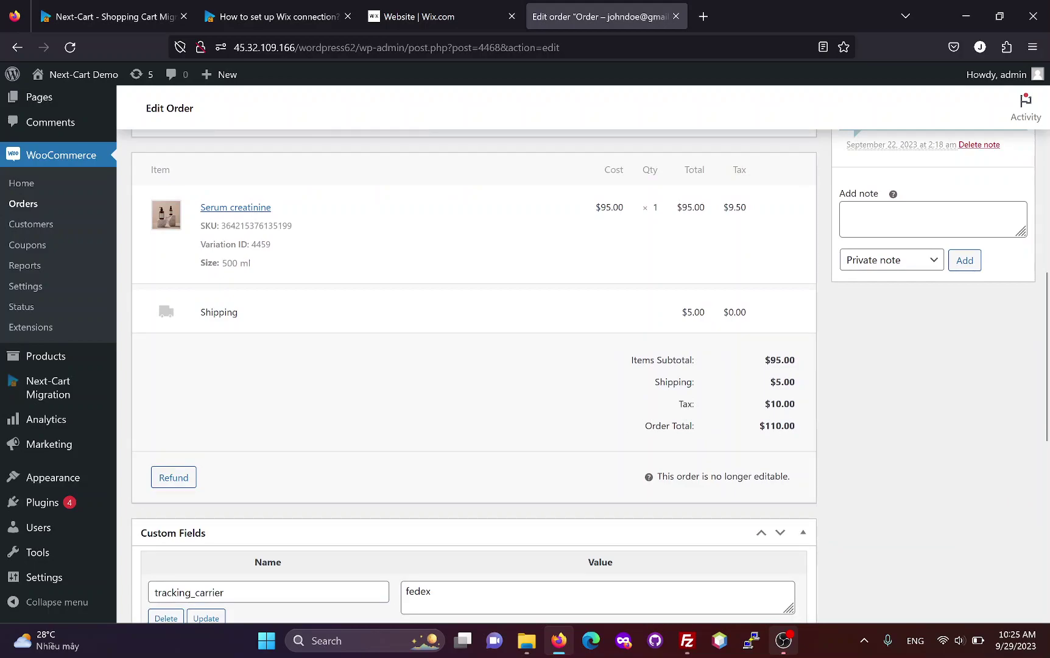
scroll(521, 415, "down", 3)
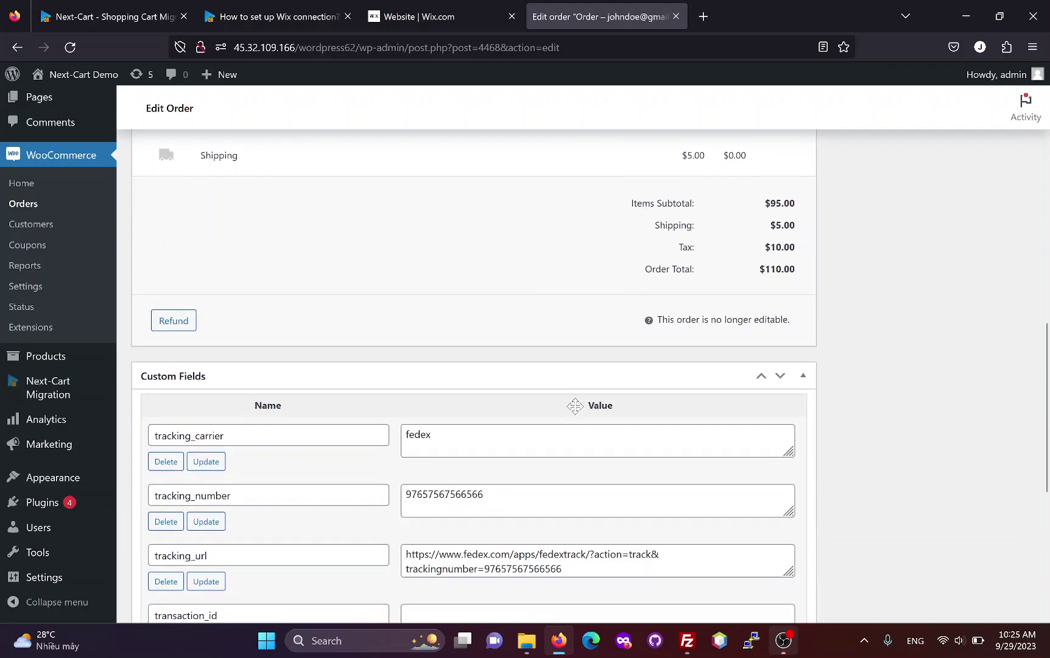
scroll(474, 377, "down", 2)
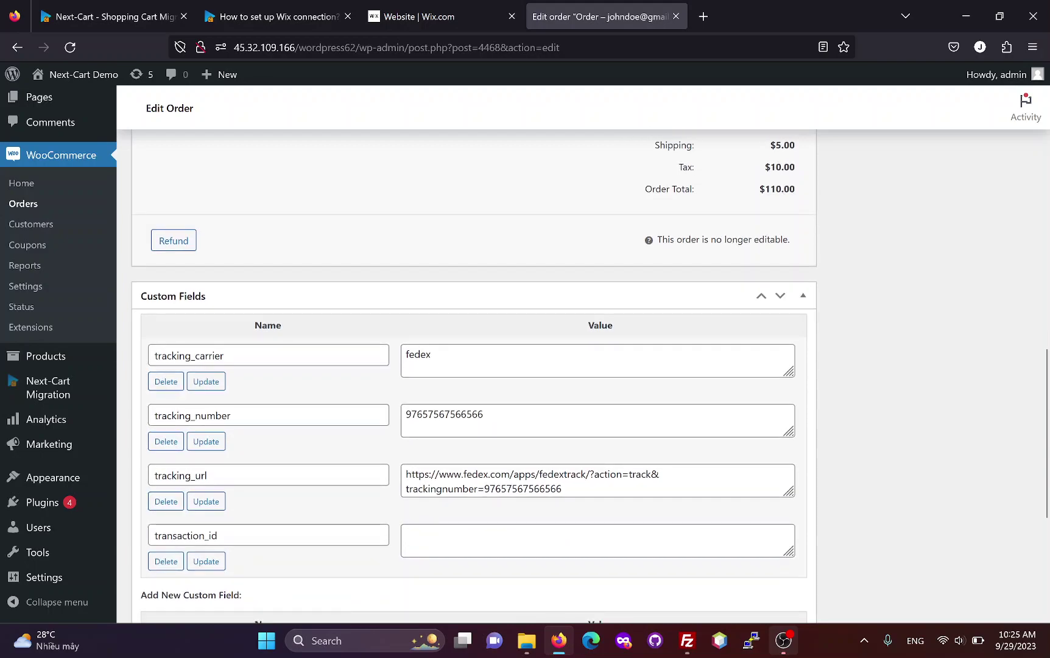
left_click(597, 487)
left_click(546, 438)
left_click(482, 365)
Open the ordered Serum creatinine product in a separate browser tab and examine its description and image
scroll(463, 390, "up", 10)
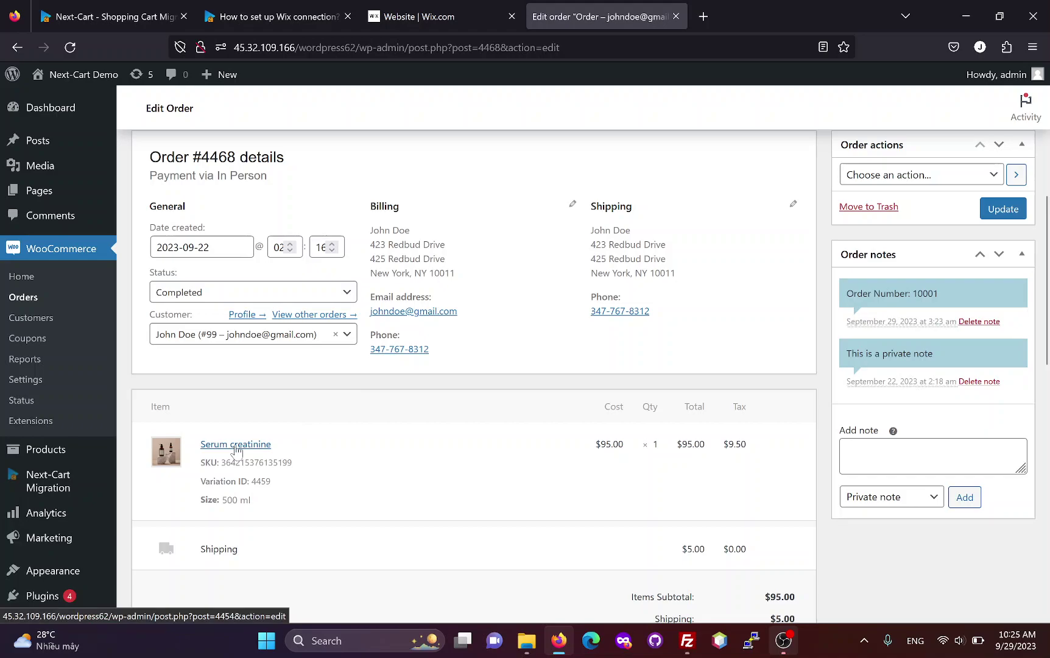
middle_click(235, 449)
left_click(748, 17)
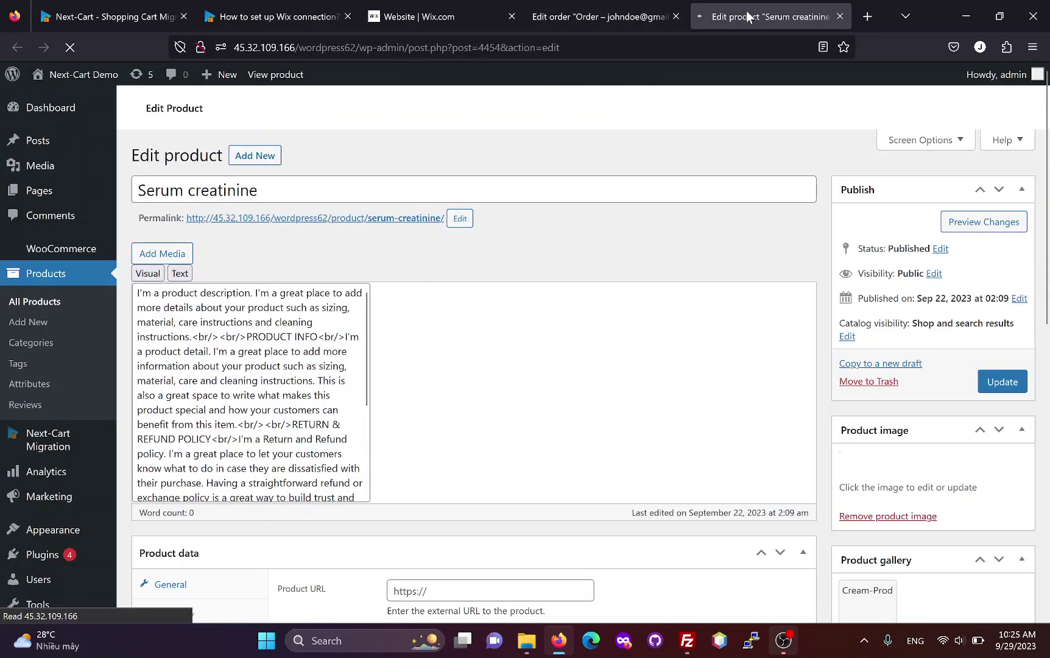
scroll(605, 286, "down", 1)
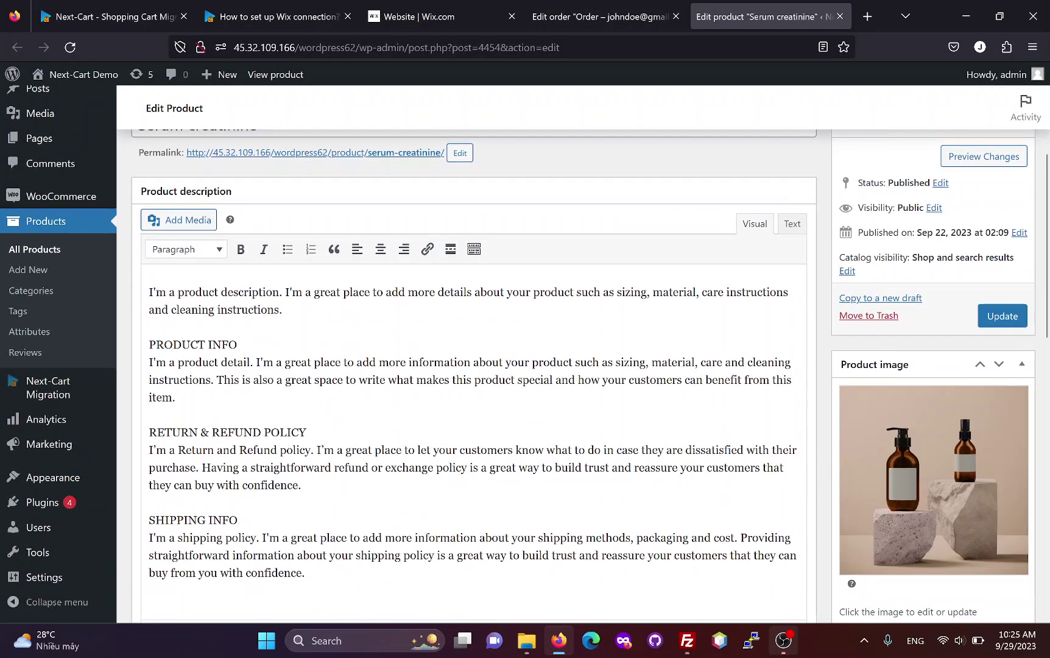
scroll(283, 445, "down", 7)
Show the Serum creatinine variations and compare the 500 ml variation's details with the ordered item
left_click(155, 482)
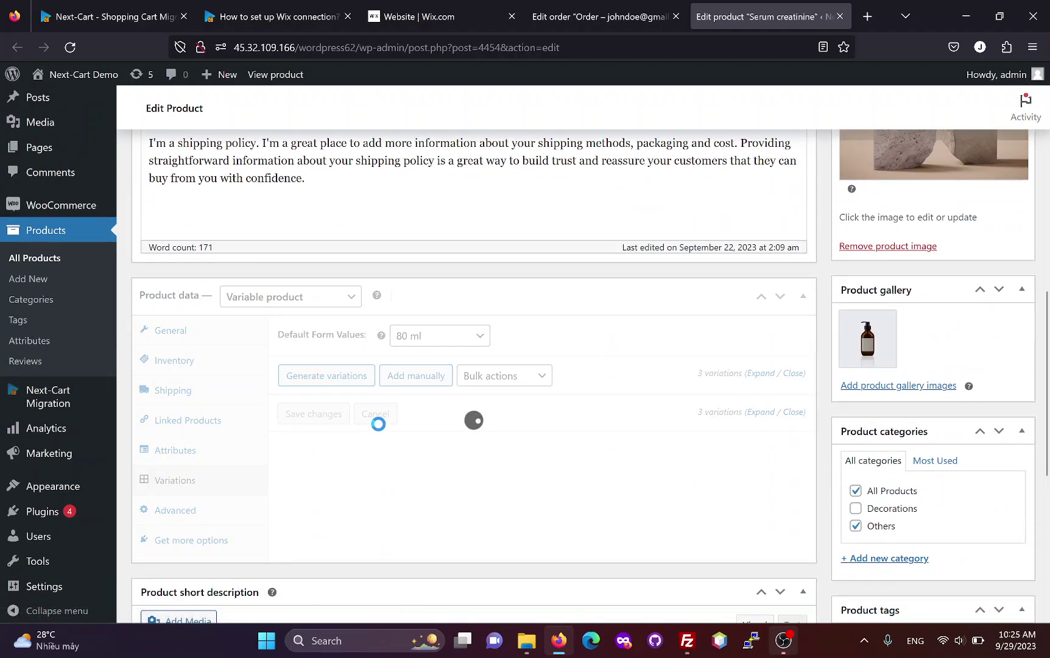
scroll(544, 370, "down", 3)
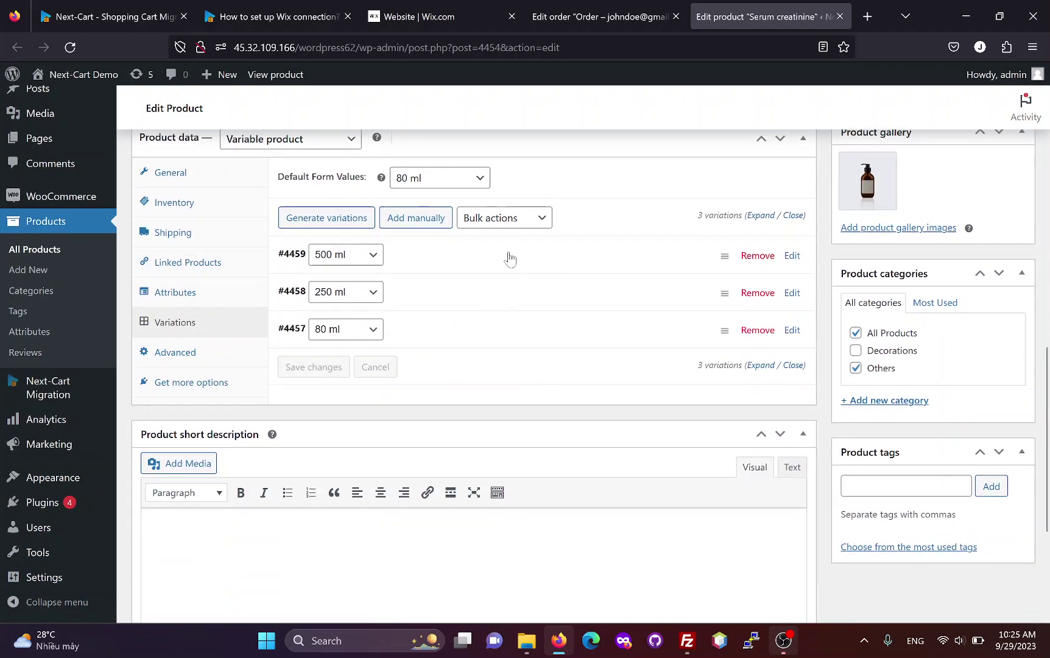
left_click(509, 263)
scroll(524, 271, "down", 3)
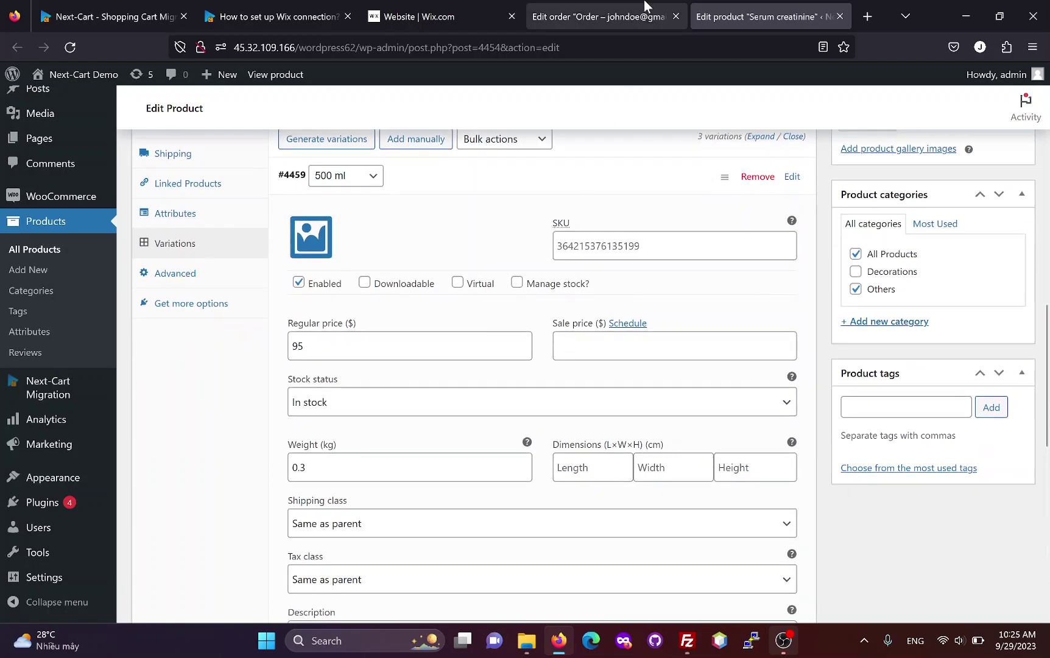
left_click(608, 17)
left_click(767, 16)
scroll(462, 351, "down", 5)
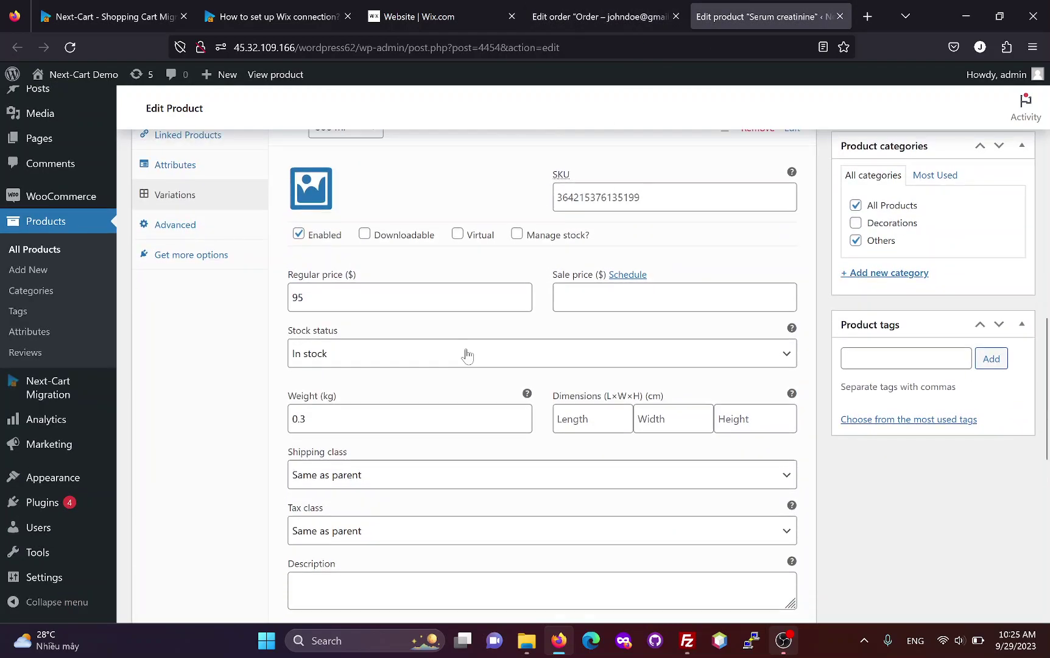
Return to the order, open its customer's profile, and examine the contact information and the billing and shipping addresses
left_click(599, 17)
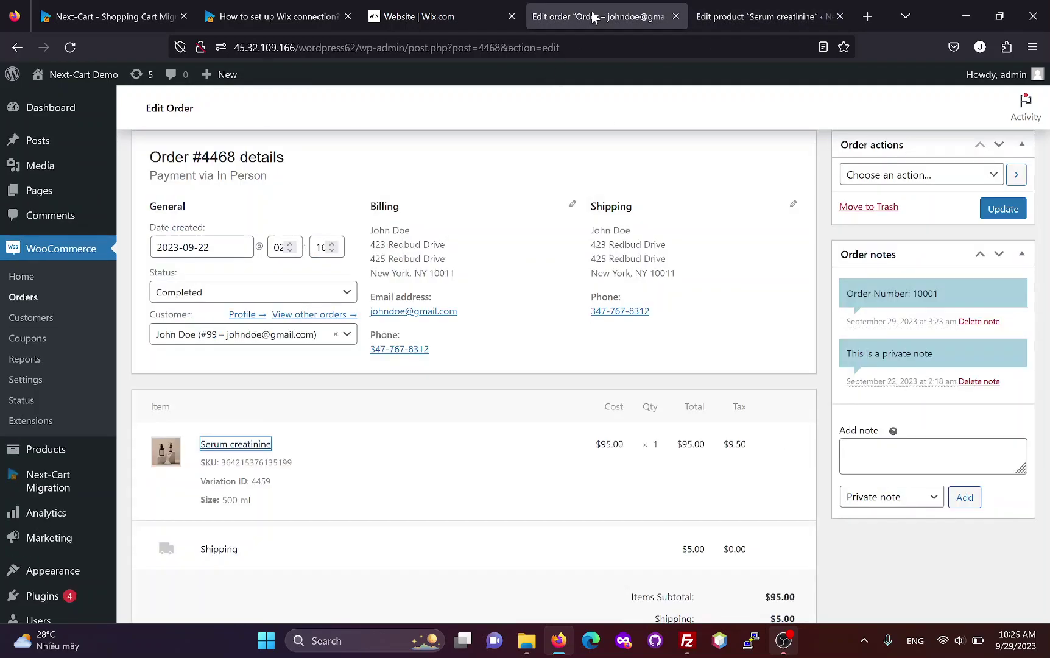
left_click(246, 317)
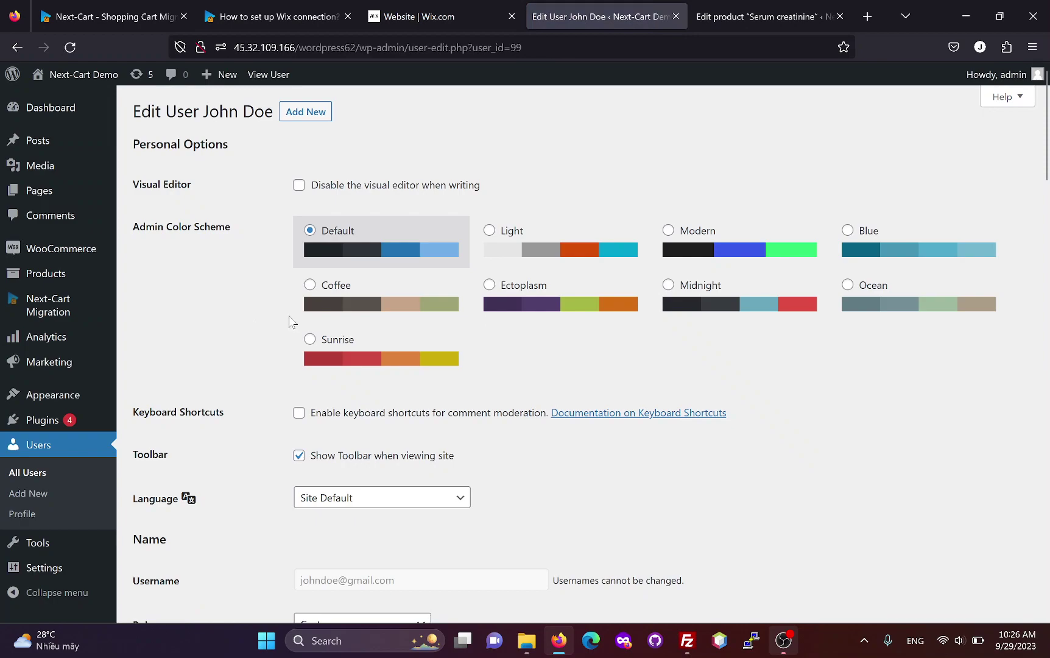
scroll(512, 346, "down", 8)
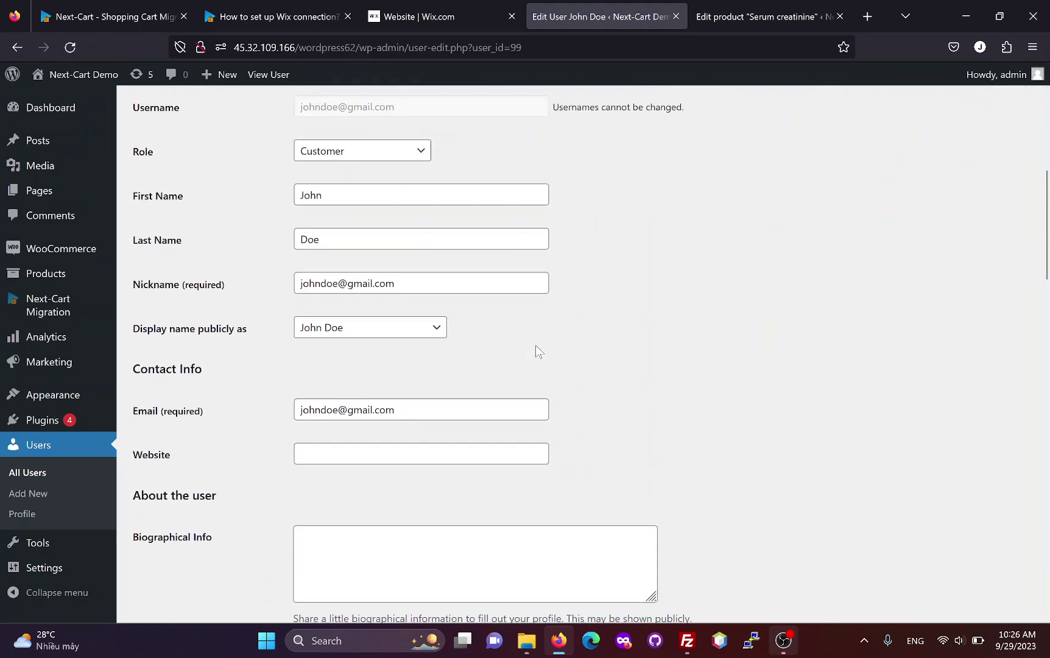
scroll(539, 350, "down", 14)
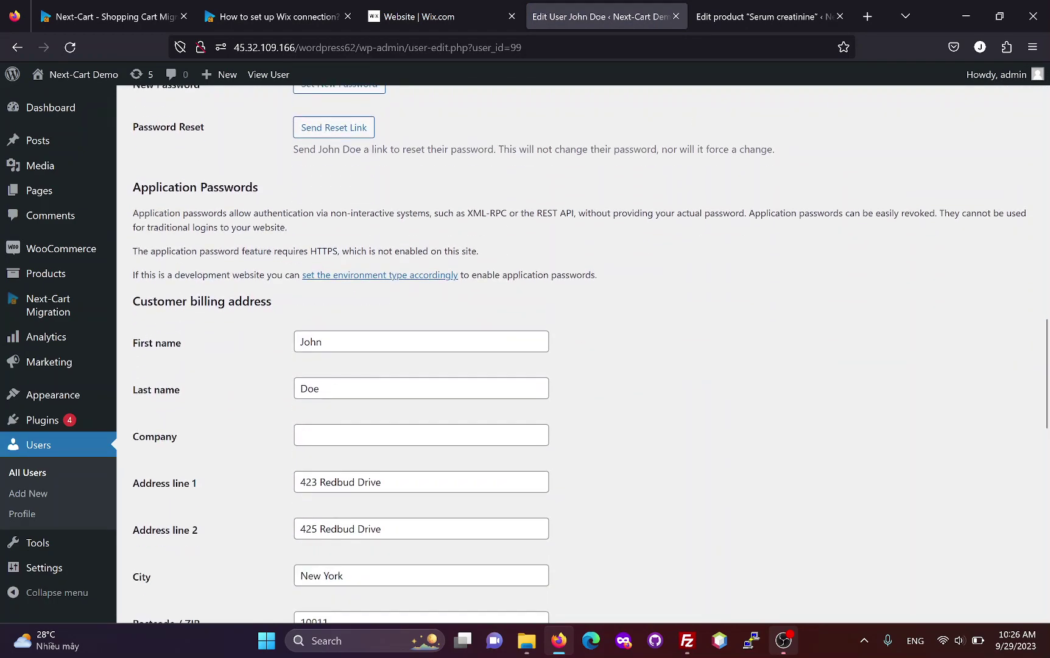
scroll(435, 348, "down", 1)
scroll(364, 415, "down", 4)
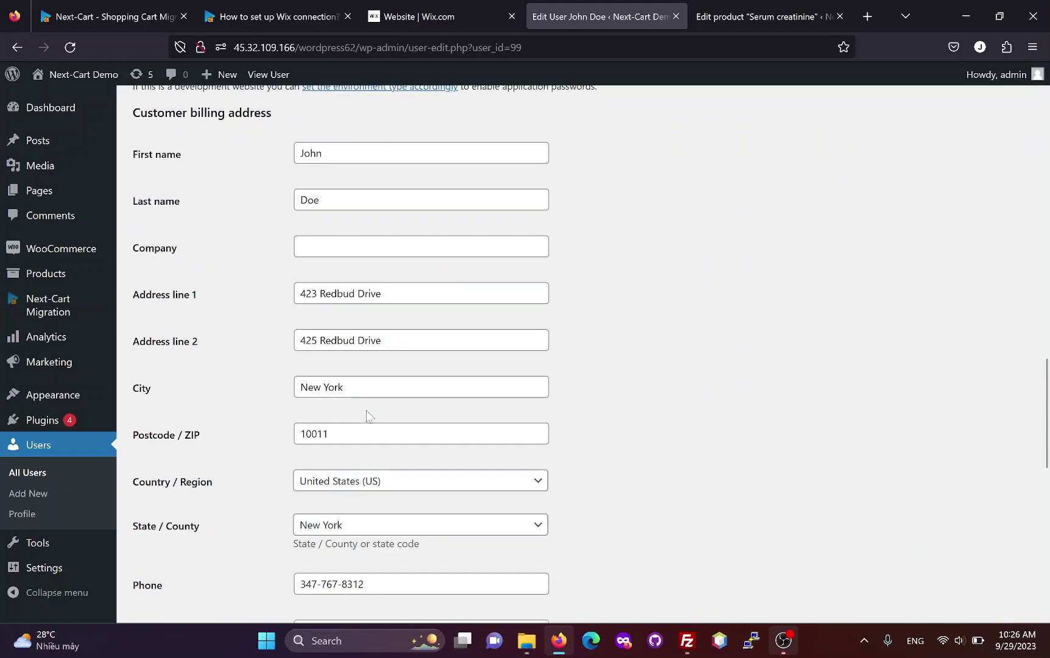
scroll(350, 389, "down", 14)
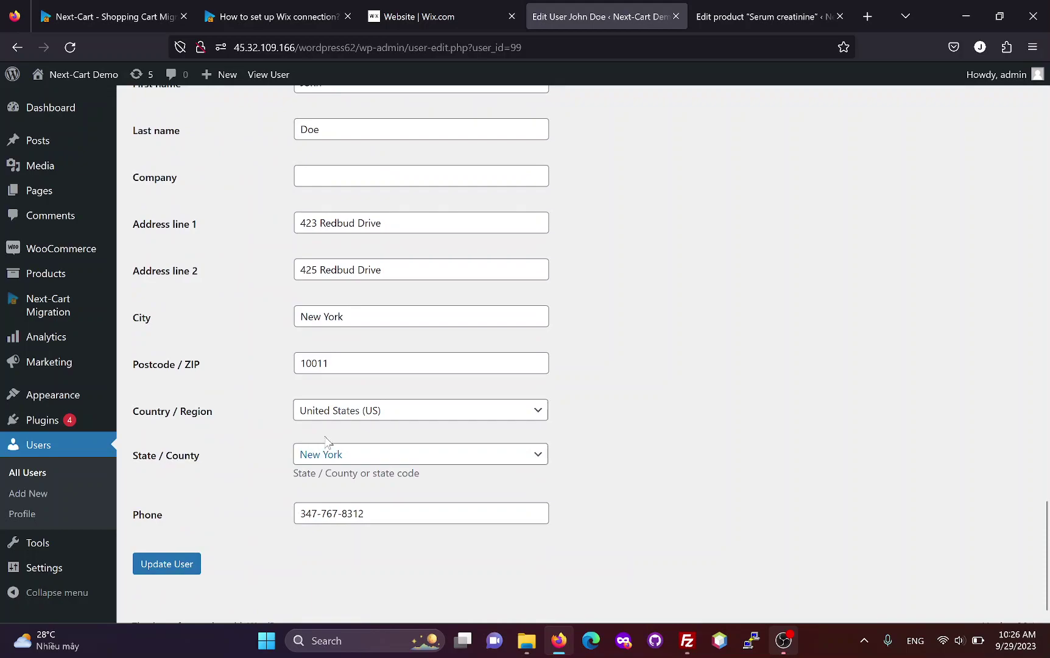
scroll(327, 440, "up", 4)
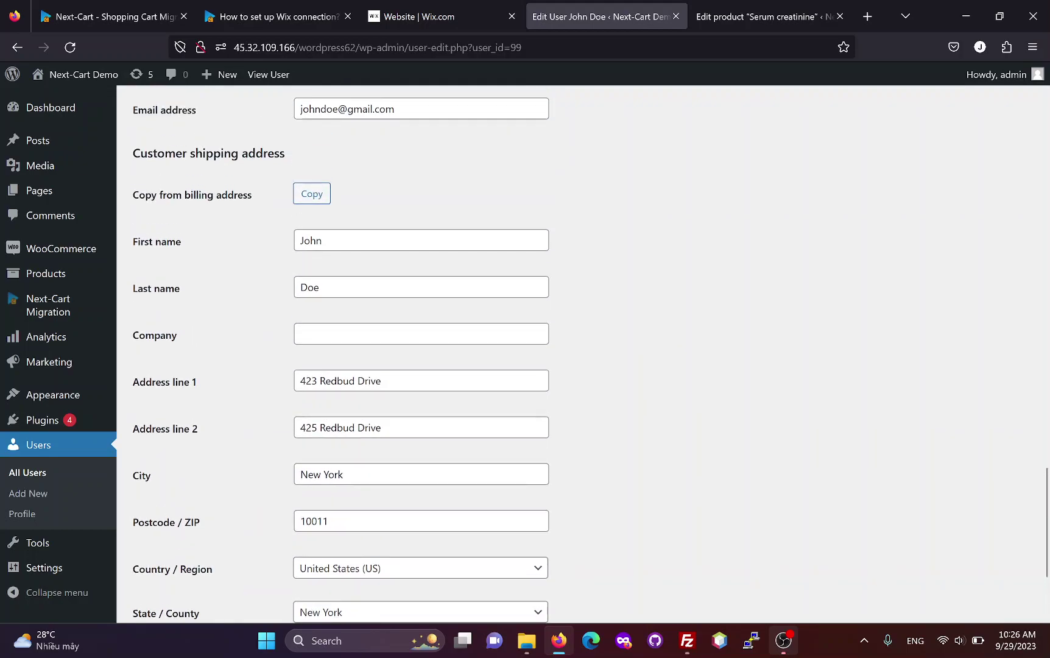
Return to the Next-Cart migration page and examine the results for each migrated data type
left_click(110, 20)
scroll(527, 335, "down", 2)
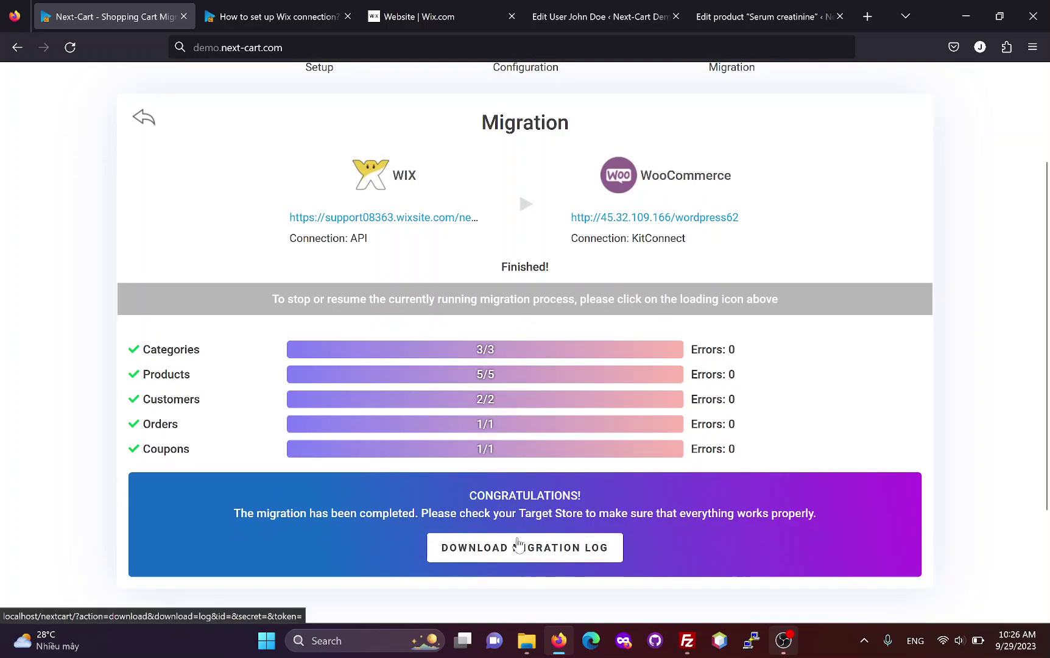
scroll(529, 531, "up", 1)
scroll(528, 531, "up", 2)
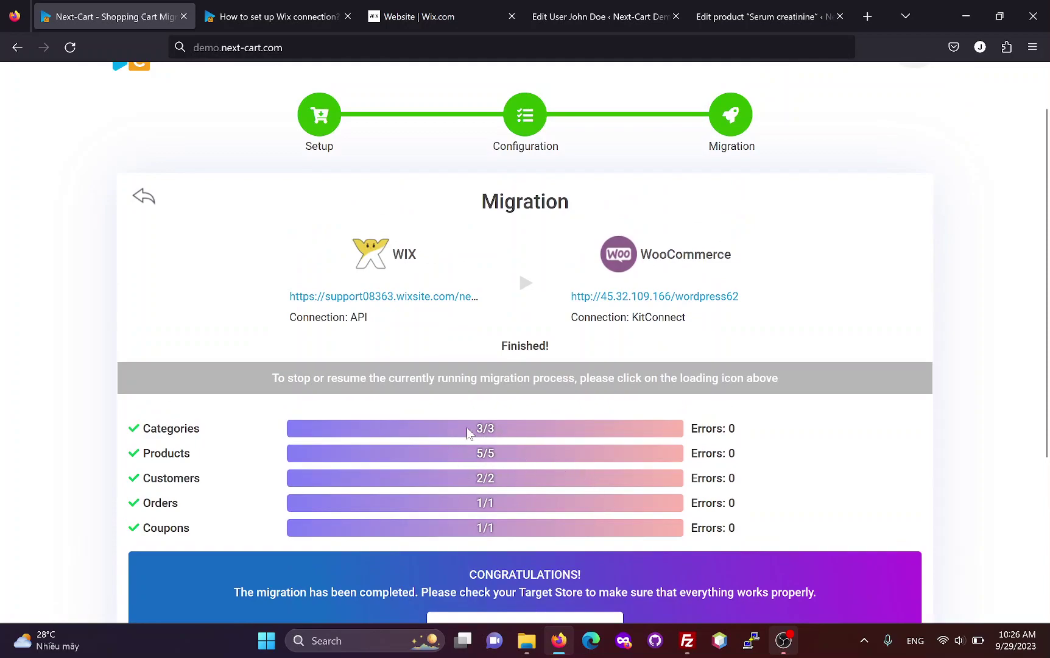
Go from the Wix connection FAQ to the Next-Cart home page and choose WIX as the source cart
left_click(273, 17)
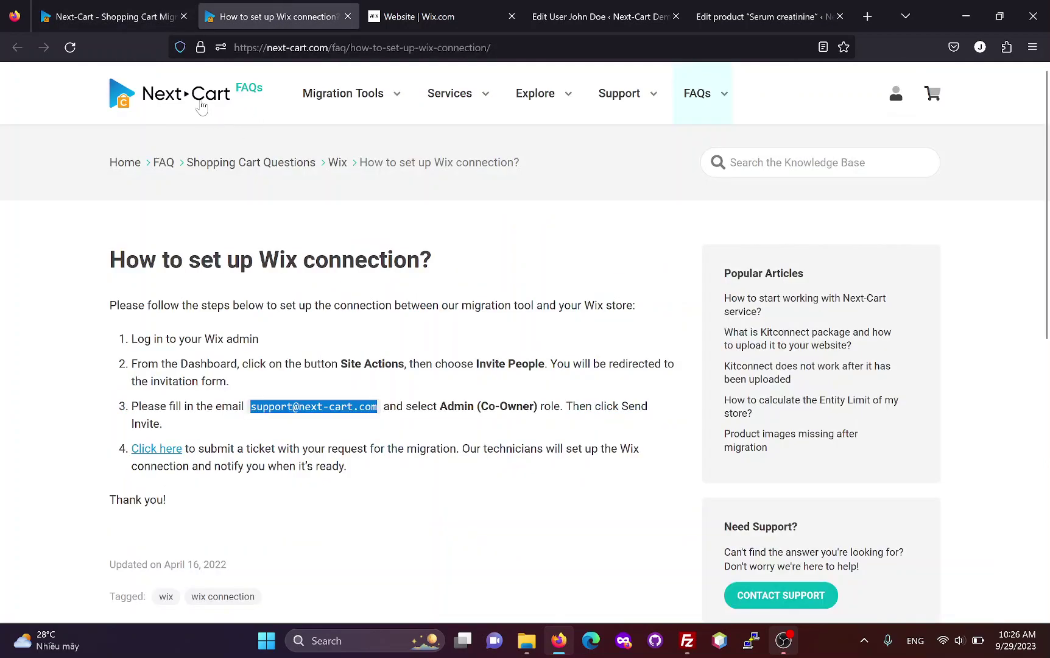
left_click(201, 107)
left_click(413, 275)
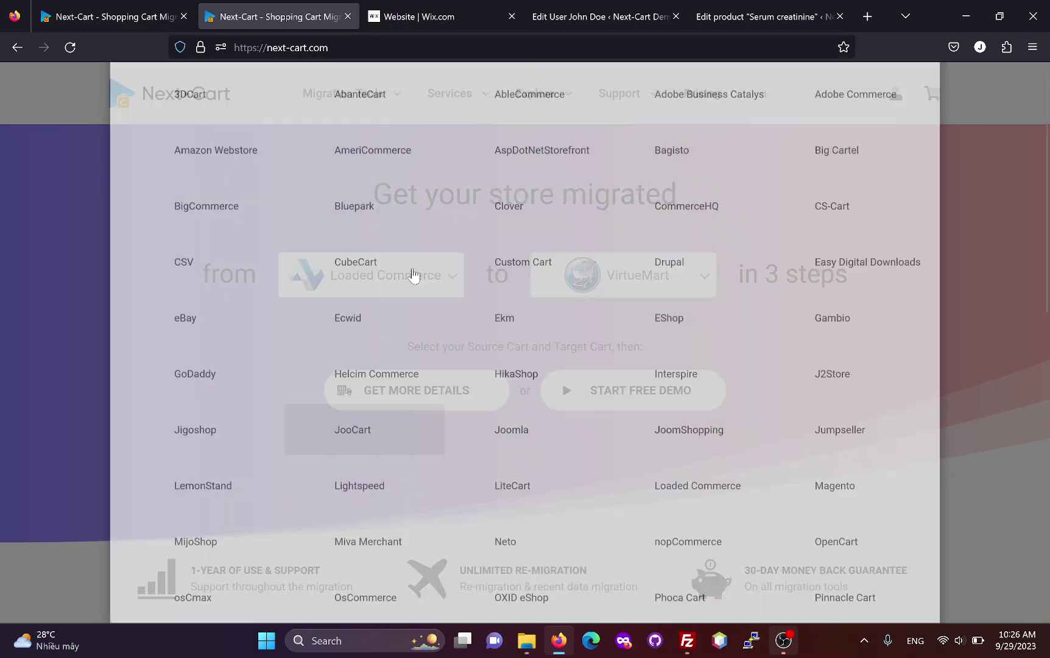
type("wi")
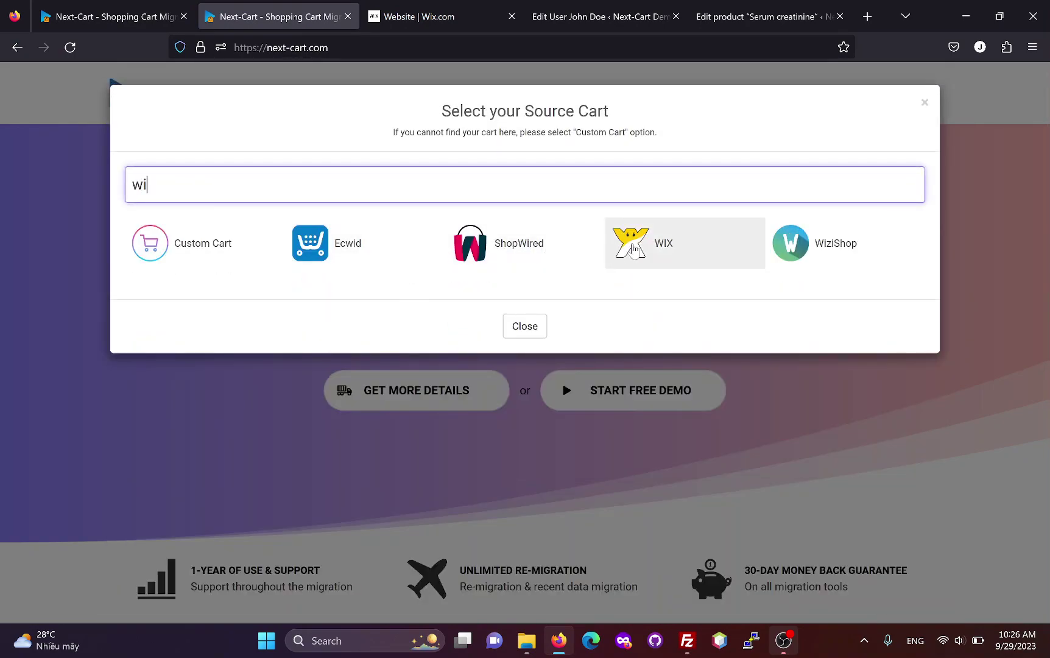
left_click(634, 246)
Choose WooCommerce as the target cart and open the details page of the WIX to WooCommerce migration
left_click(646, 277)
type("w")
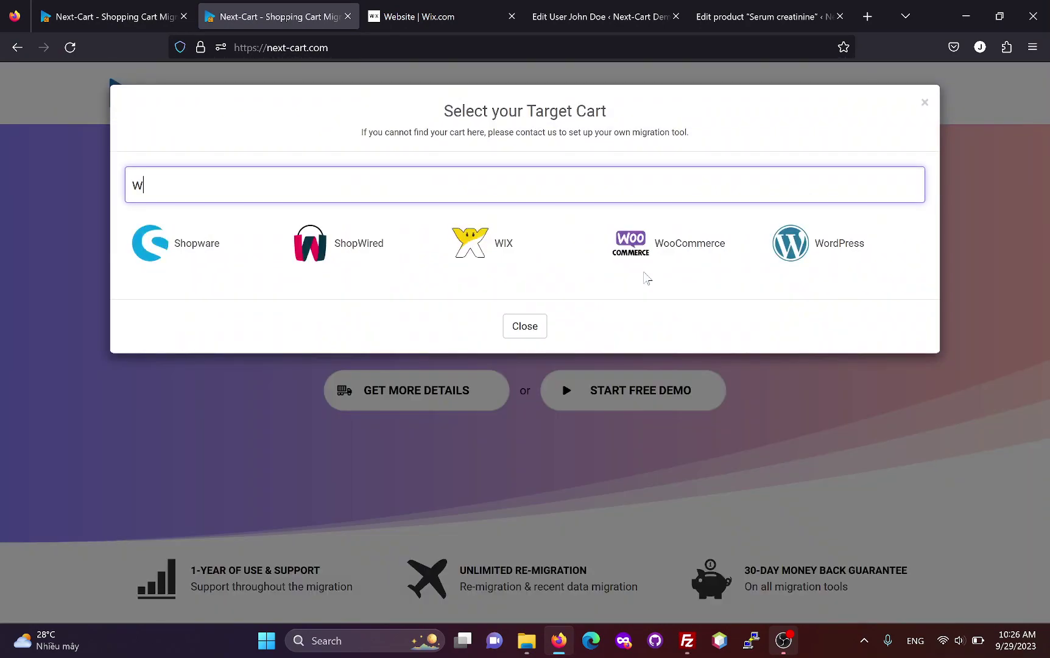
type("o")
left_click(204, 263)
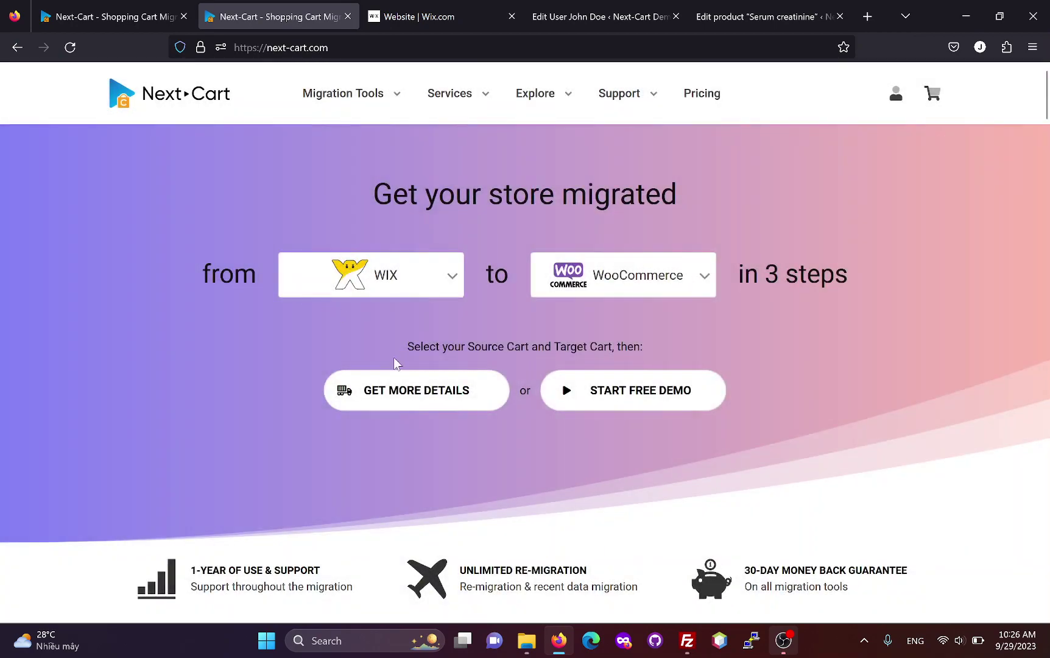
left_click(424, 396)
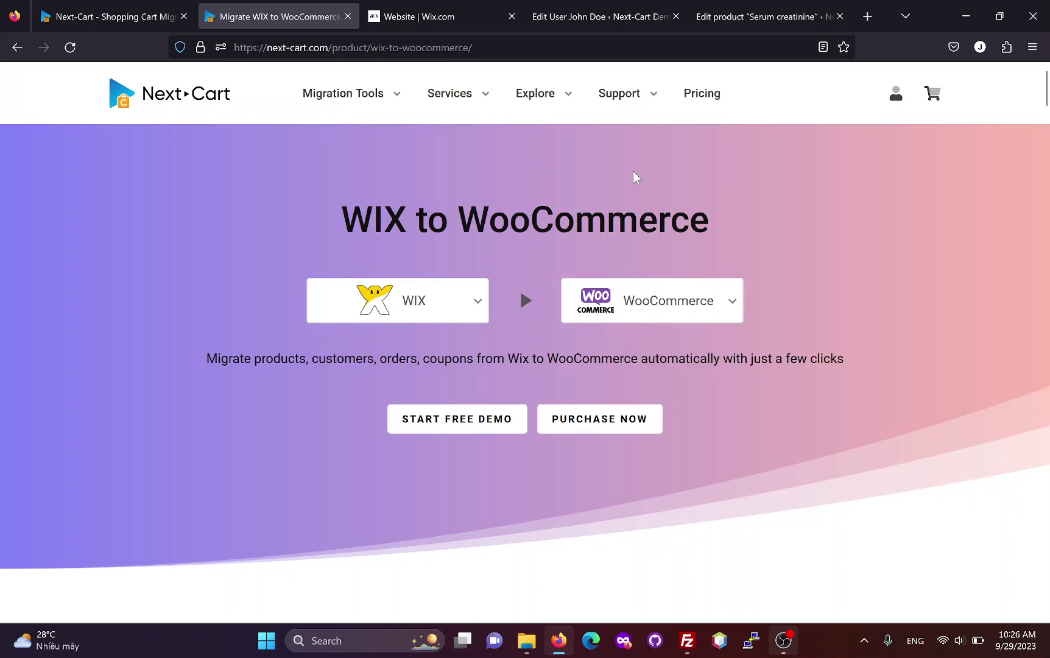
mouse_move(625, 115)
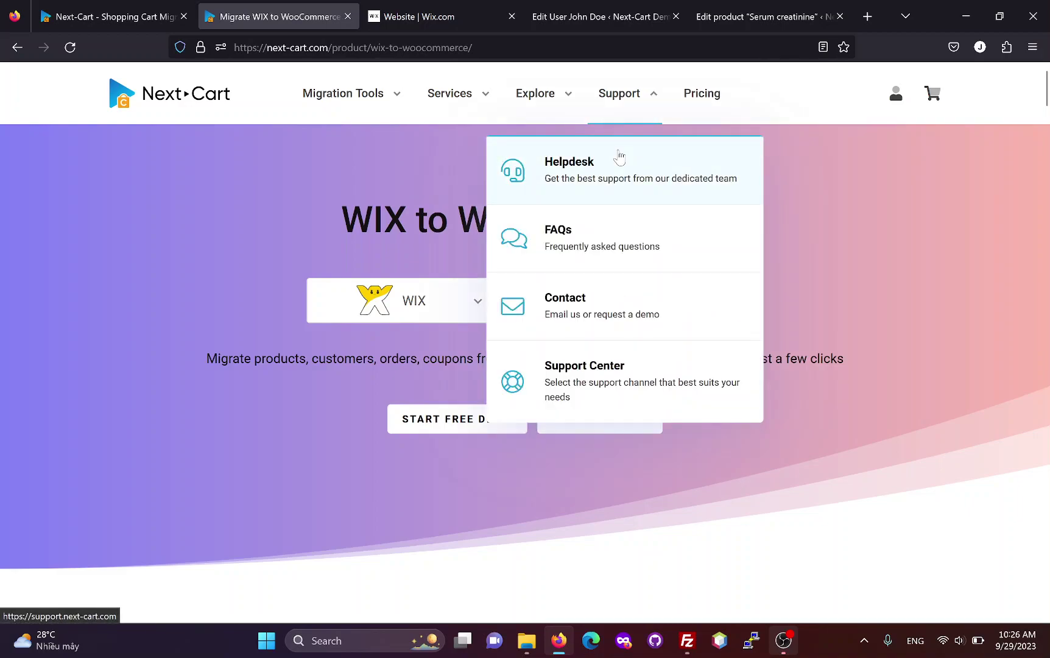